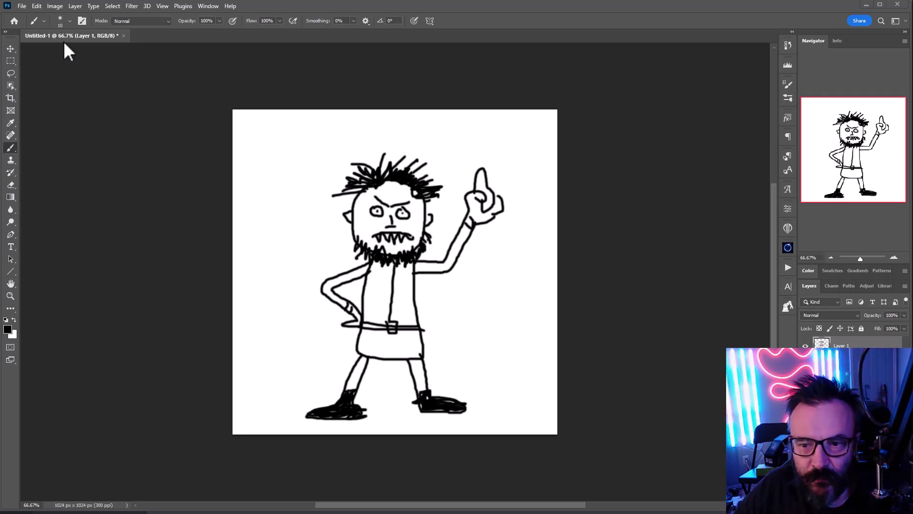
- Confirm in Image Size that the preaching-man sketch is 1024 × 1024 px, then cancel without changes
{"action": "left_click", "coordinate": [54, 5]}
{"action": "left_click", "coordinate": [108, 75]}
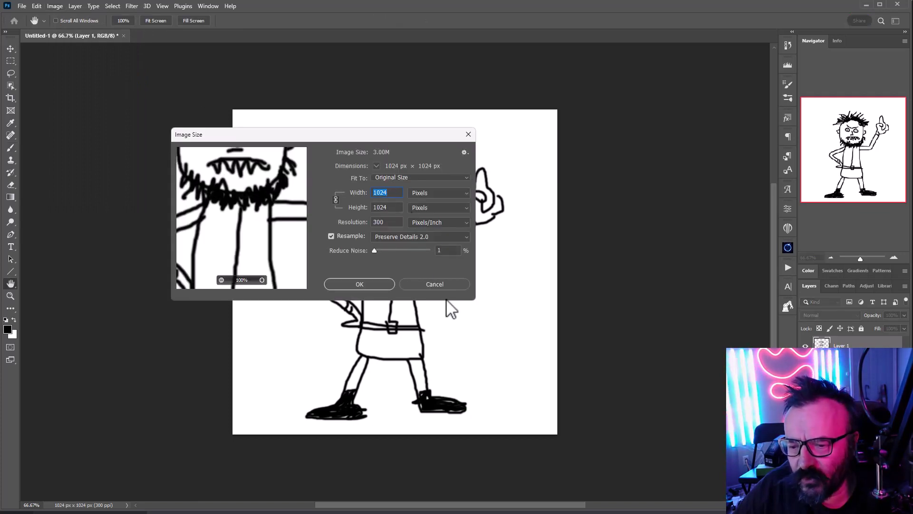
{"action": "left_click", "coordinate": [444, 283]}
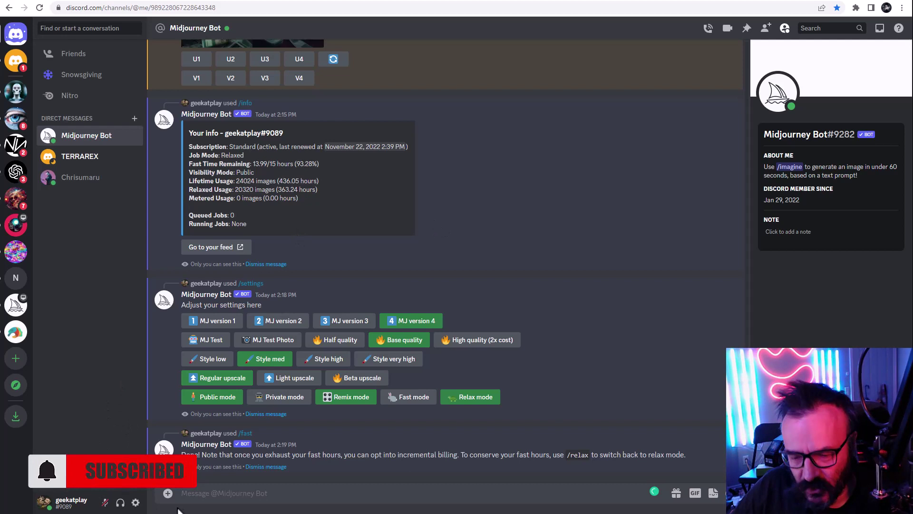
- Upload the person.jpg sketch and send it to the Midjourney Bot
{"action": "left_click", "coordinate": [165, 493]}
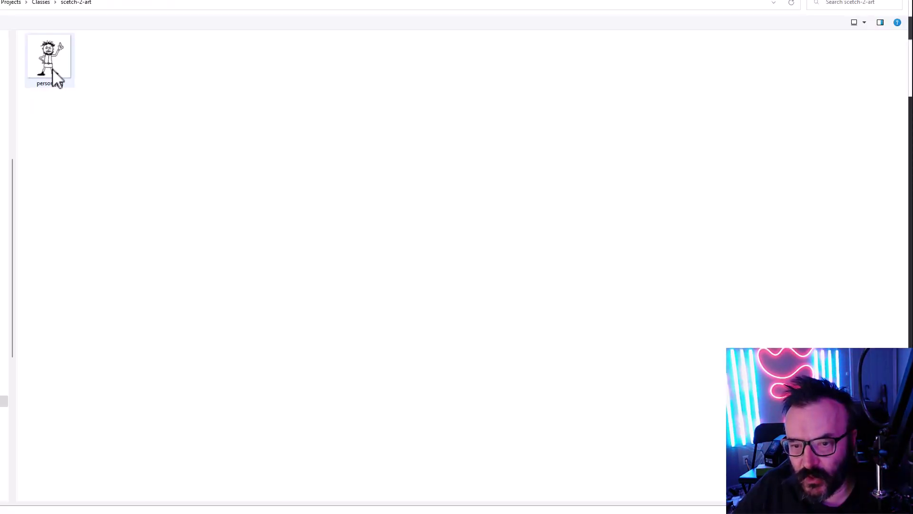
{"action": "double_click", "coordinate": [53, 69]}
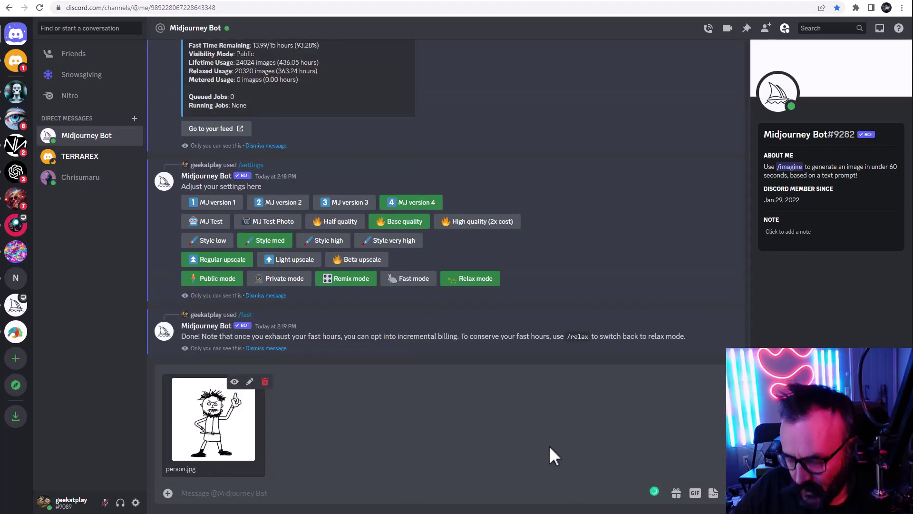
{"action": "key", "text": "Return"}
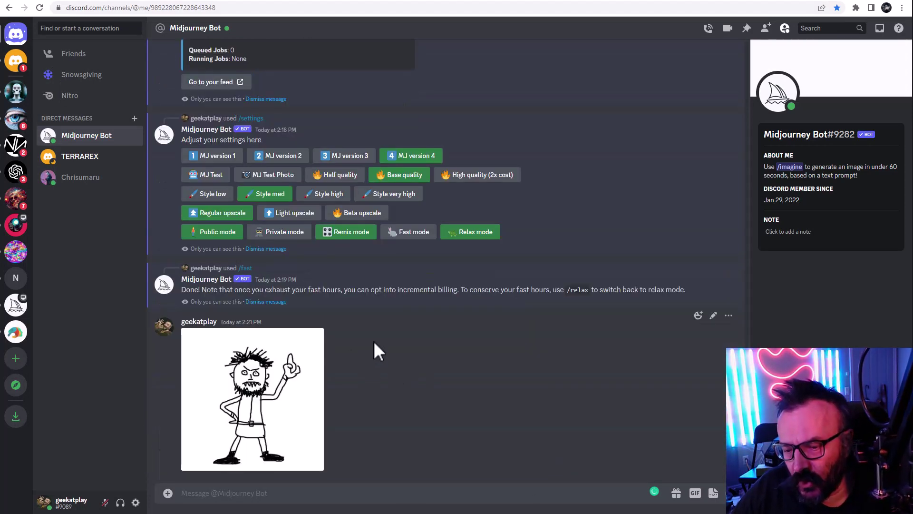
- Copy the image address of the posted person.jpg sketch
{"action": "left_click", "coordinate": [298, 382]}
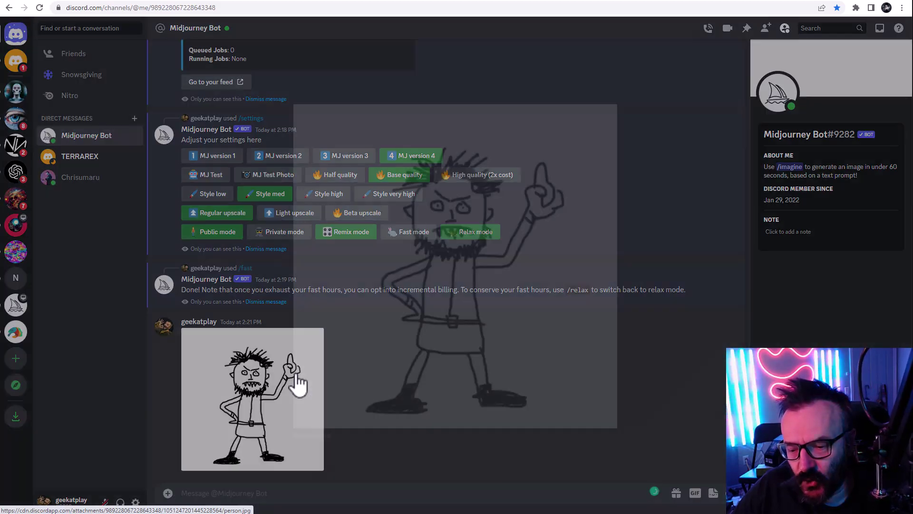
{"action": "right_click", "coordinate": [404, 281]}
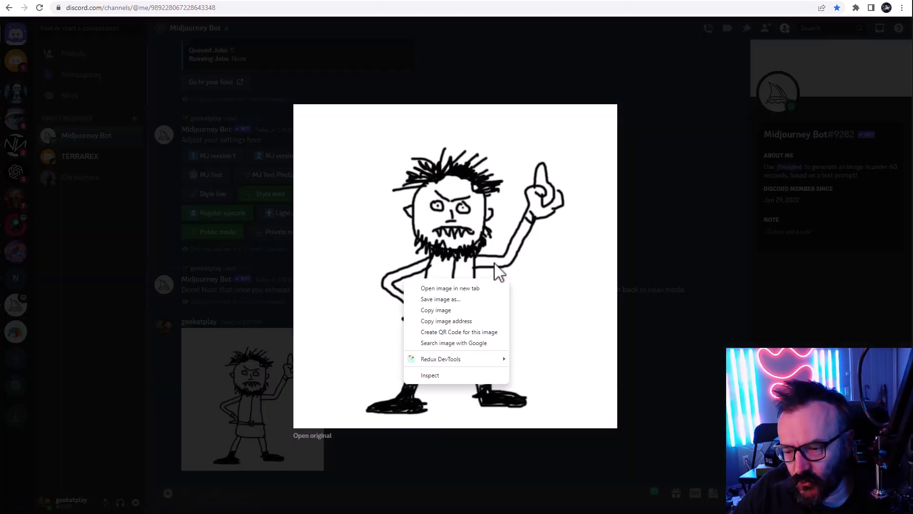
{"action": "left_click", "coordinate": [465, 322]}
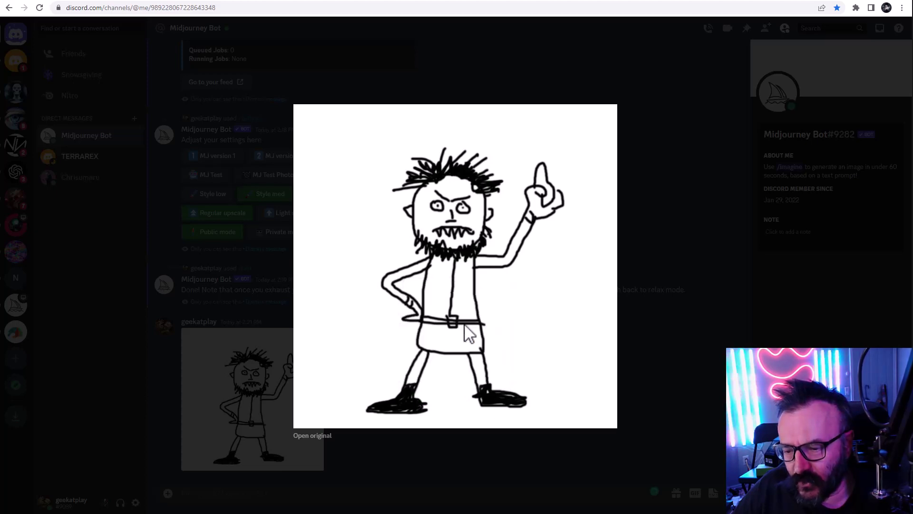
- Submit /imagine with the sketch's link and 'man preaching on the streets of the New York.'
{"action": "left_click", "coordinate": [673, 347]}
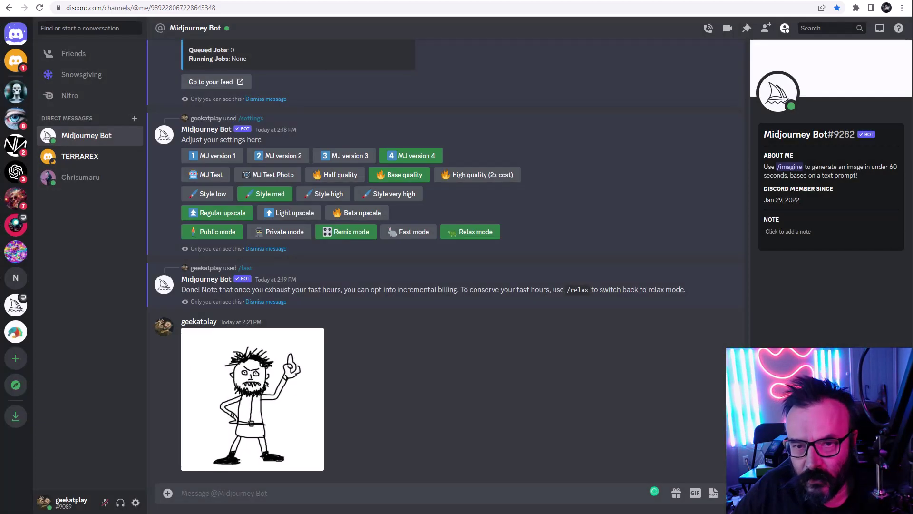
{"action": "left_click", "coordinate": [292, 493]}
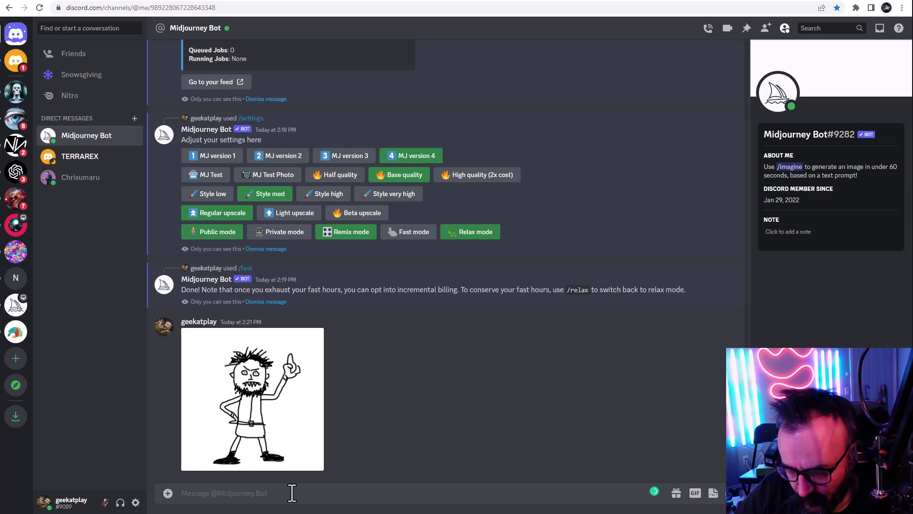
{"action": "type", "text": "/imagine"}
{"action": "key", "text": "Tab"}
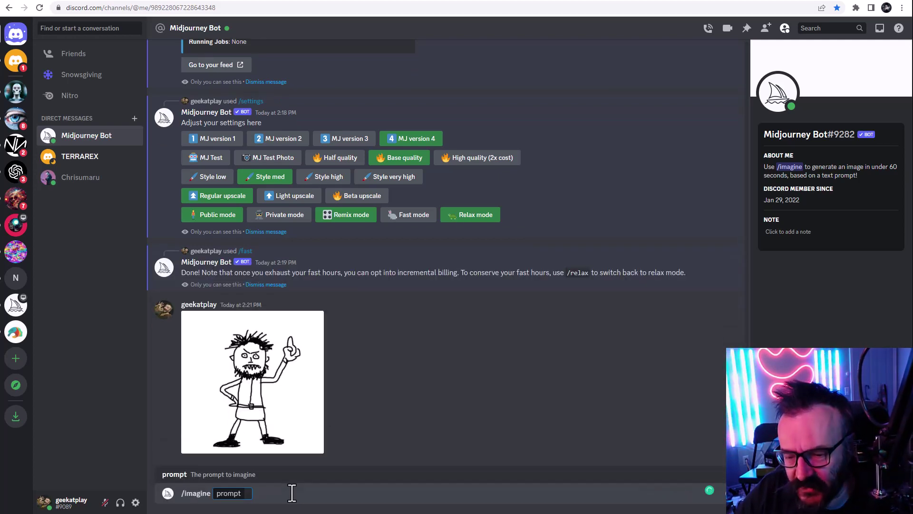
{"action": "key", "text": "ctrl+v"}
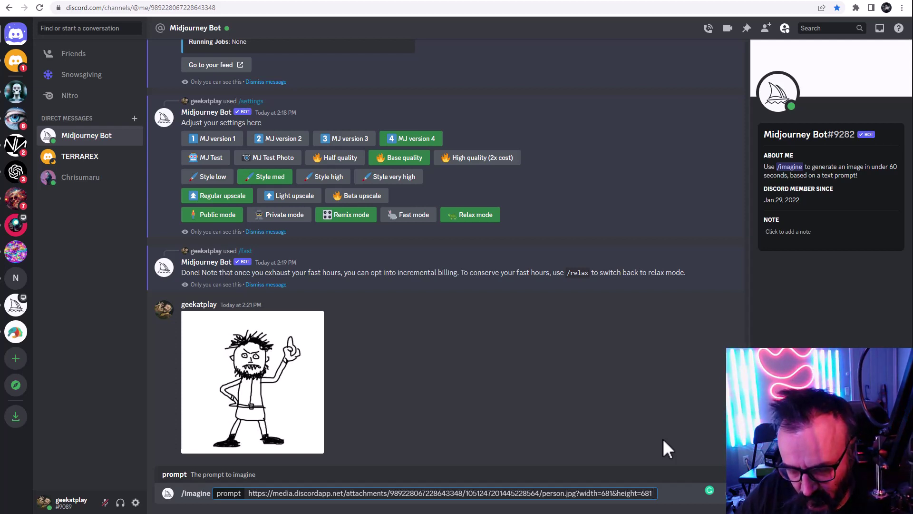
{"action": "type", "text": "man"}
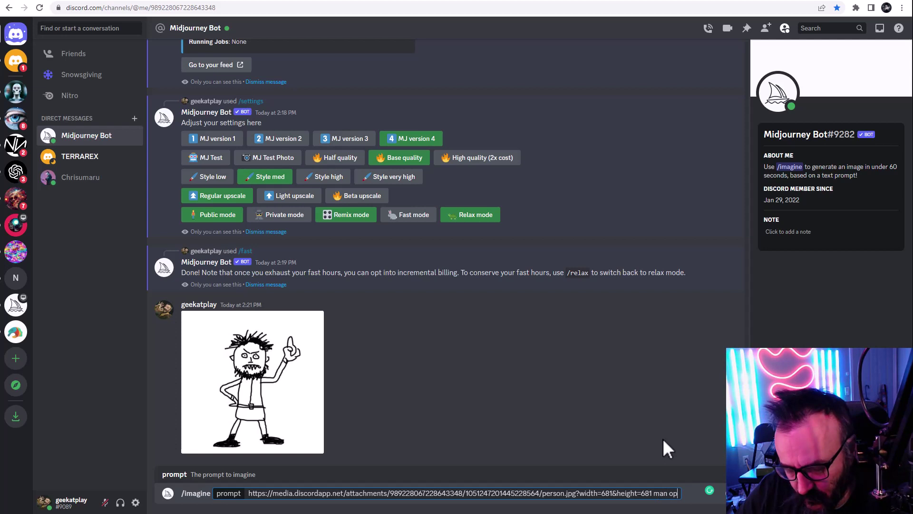
{"action": "type", "text": " pr"}
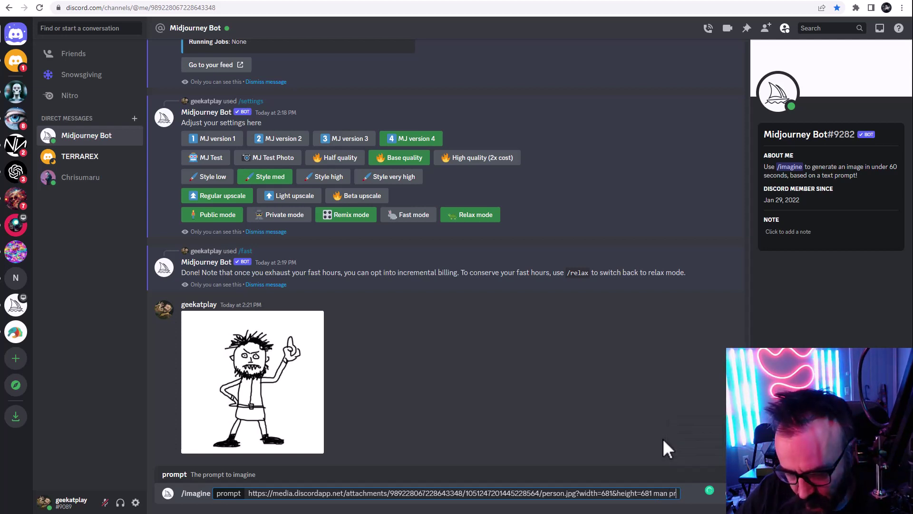
{"action": "type", "text": "eaching on th"}
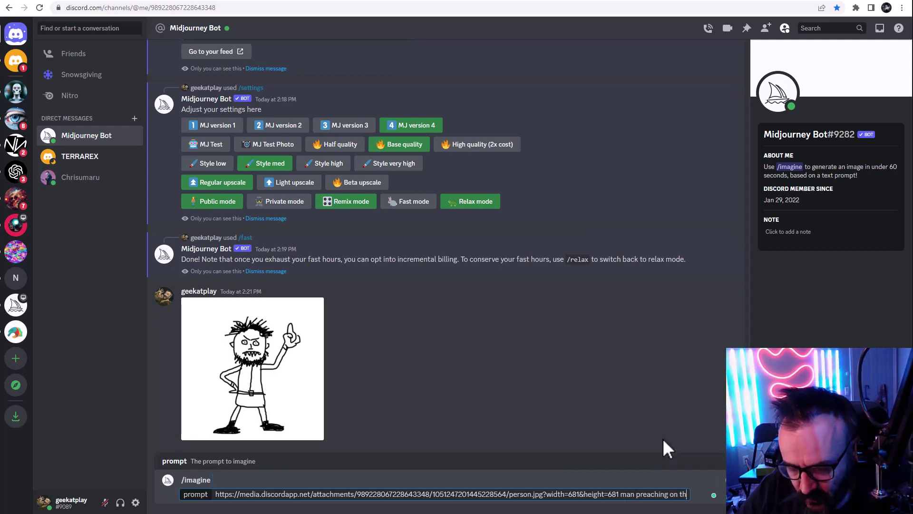
{"action": "type", "text": "e streets of th"}
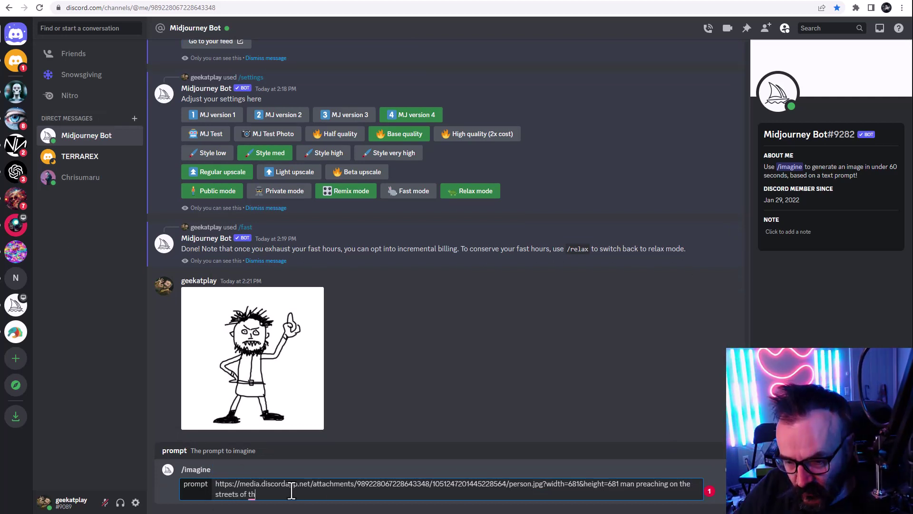
{"action": "type", "text": "e New"}
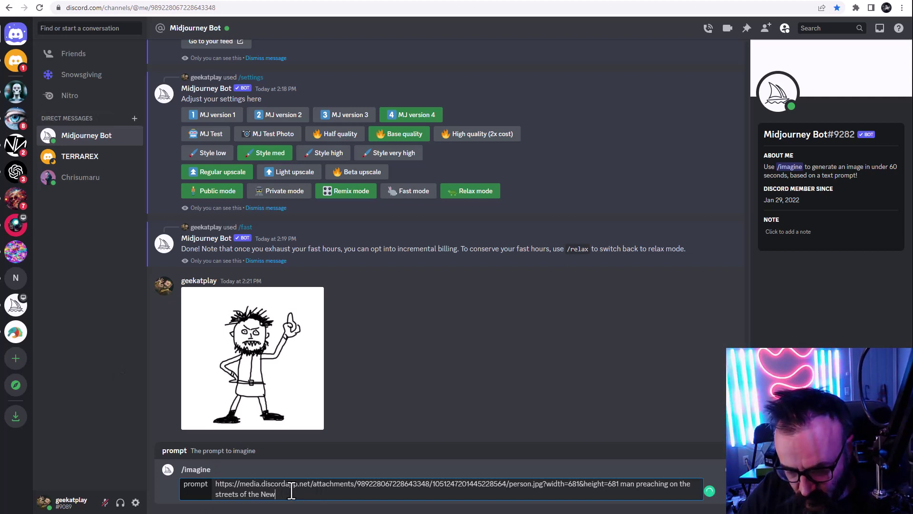
{"action": "type", "text": " York"}
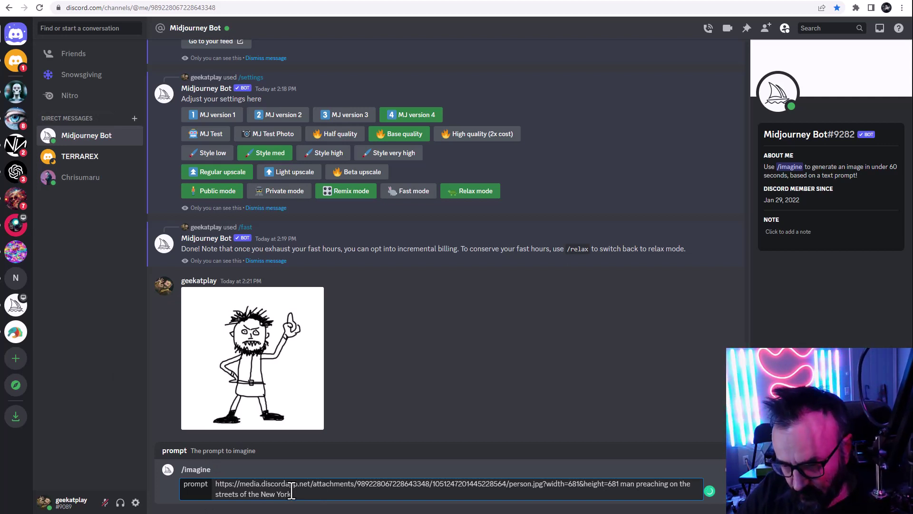
{"action": "type", "text": "."}
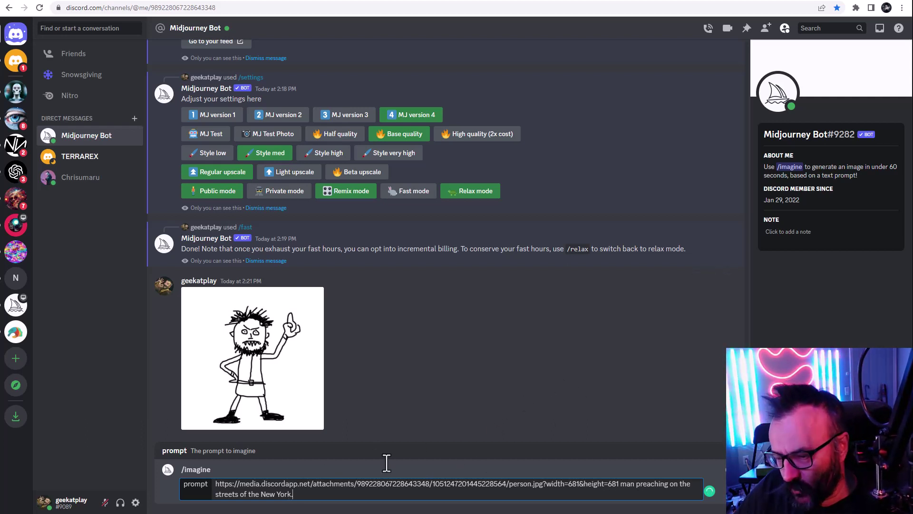
{"action": "key", "text": "Return"}
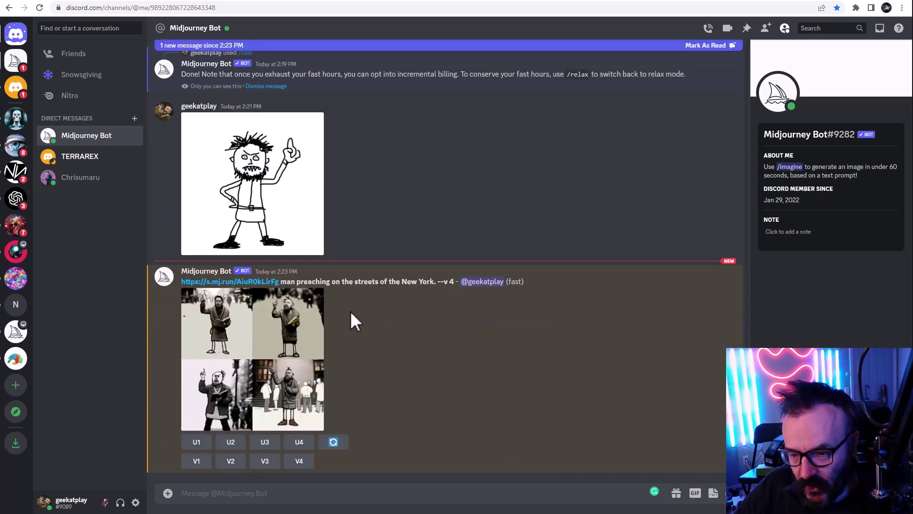
- Review the four generated New York preaching images enlarged, then close the viewer
{"action": "left_click", "coordinate": [288, 347]}
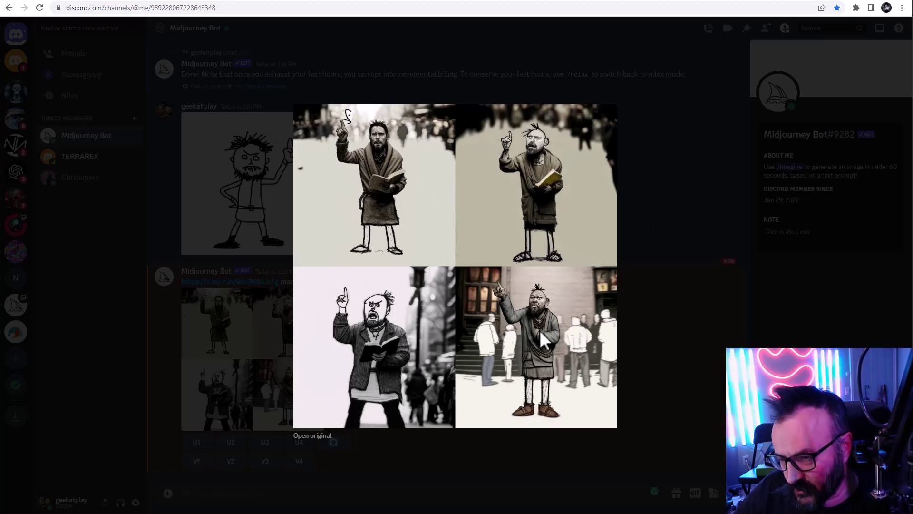
{"action": "left_click", "coordinate": [392, 434]}
- Reroll the New York preaching prompt and wait for the new four-image grid
{"action": "left_click", "coordinate": [341, 447]}
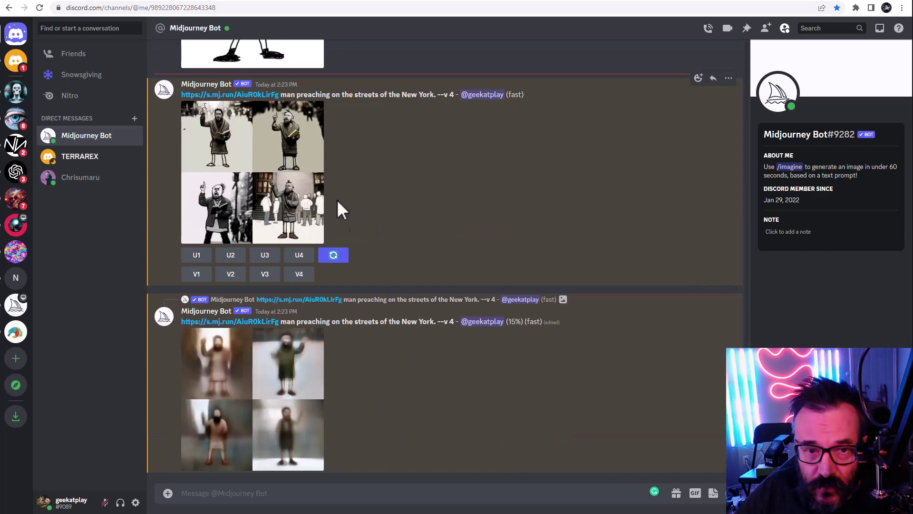
{"action": "scroll", "coordinate": [396, 214], "scroll_direction": "up", "scroll_amount": 3}
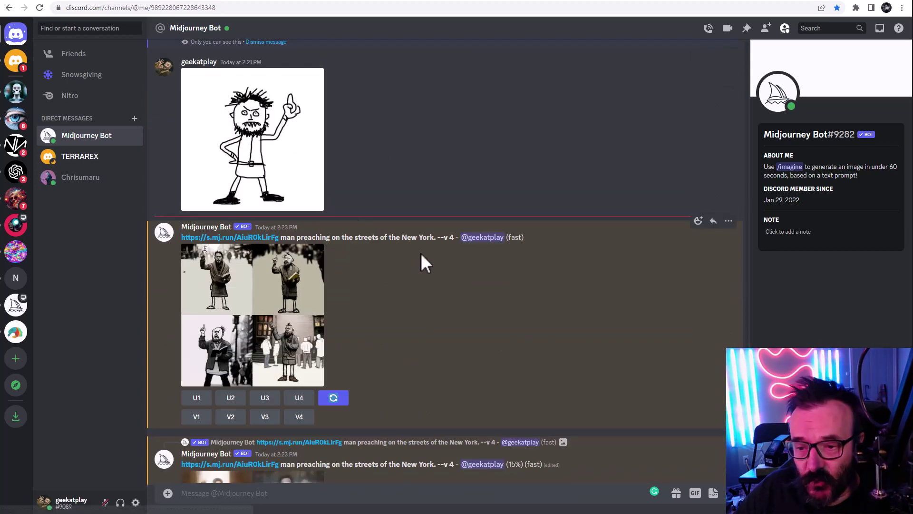
{"action": "scroll", "coordinate": [420, 255], "scroll_direction": "down", "scroll_amount": 3}
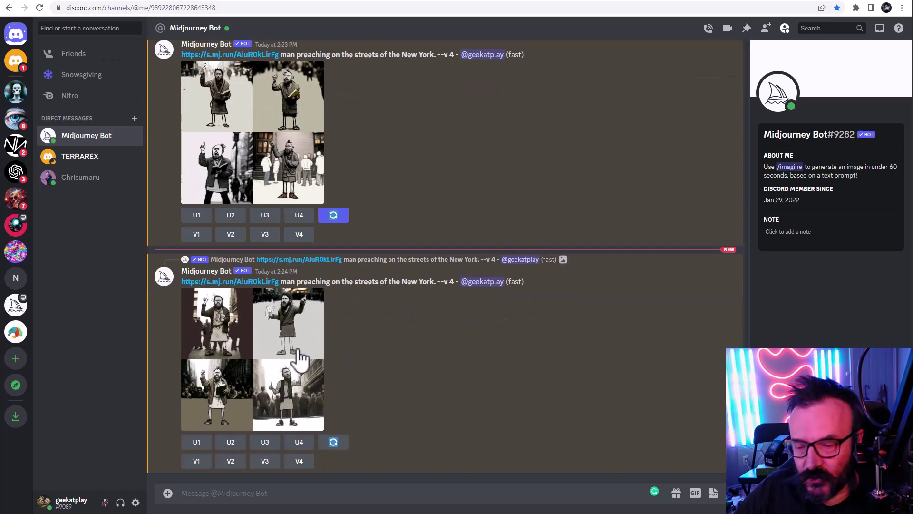
- Preview the rerolled grid and upscale its bottom-right (fourth) image
{"action": "left_click", "coordinate": [298, 353]}
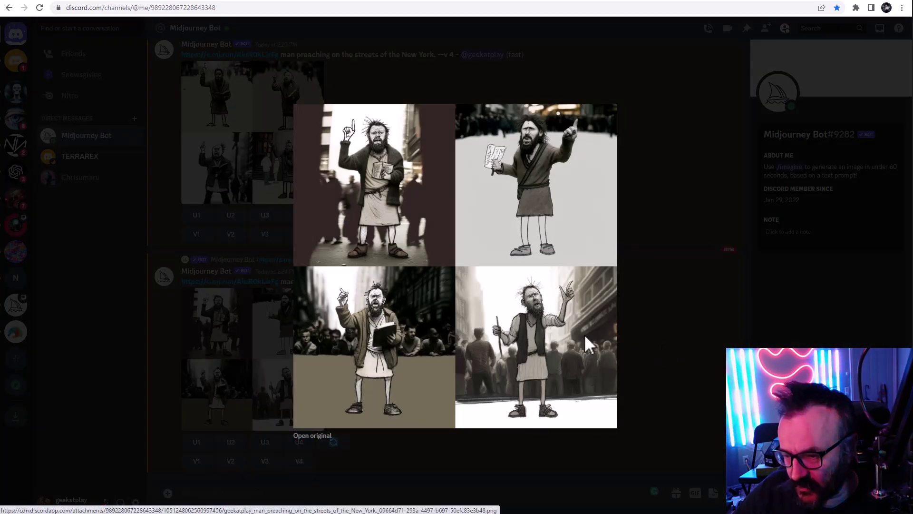
{"action": "left_click", "coordinate": [659, 340]}
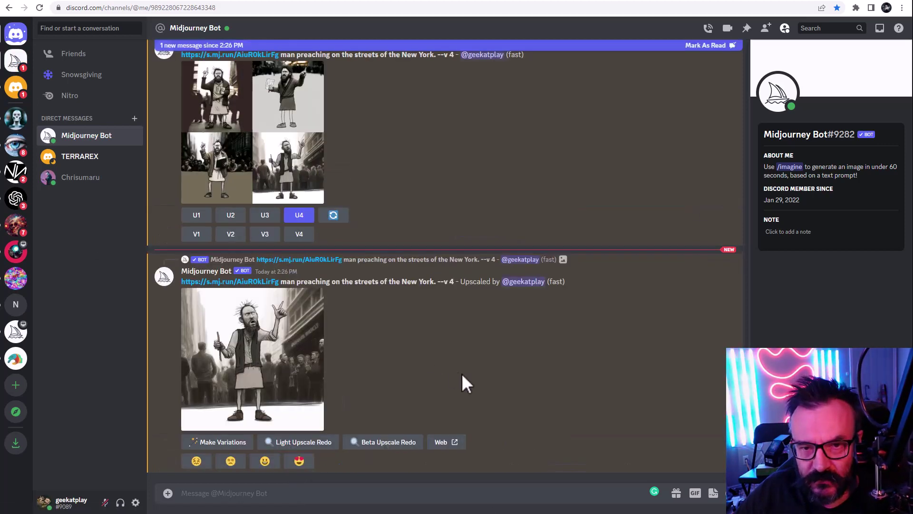
{"action": "left_click", "coordinate": [304, 362]}
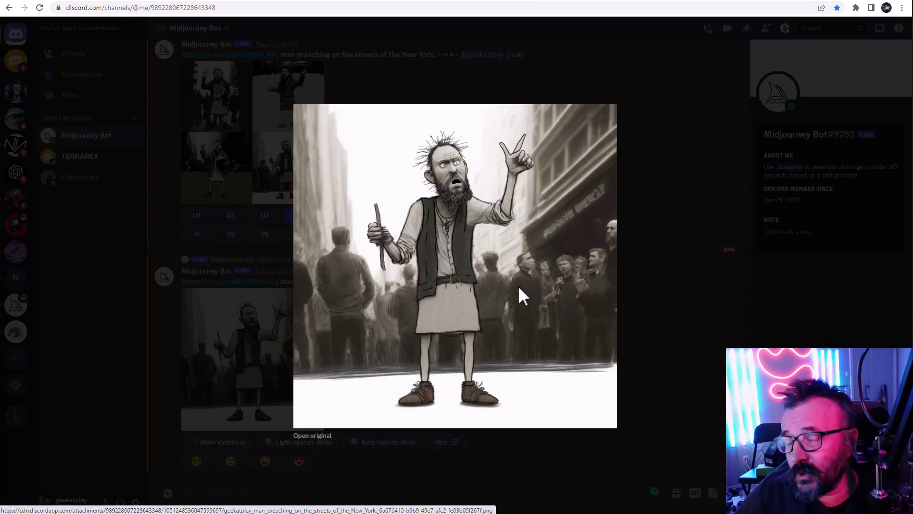
{"action": "left_click", "coordinate": [658, 336]}
- Copy the image address of the upscaled preaching-man image and close the viewer
{"action": "scroll", "coordinate": [376, 267], "scroll_direction": "up", "scroll_amount": 5}
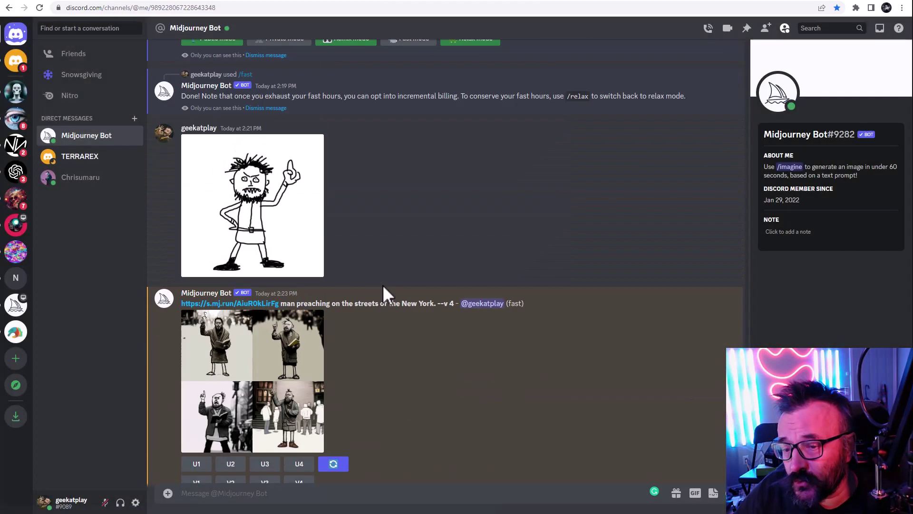
{"action": "scroll", "coordinate": [414, 314], "scroll_direction": "down", "scroll_amount": 10}
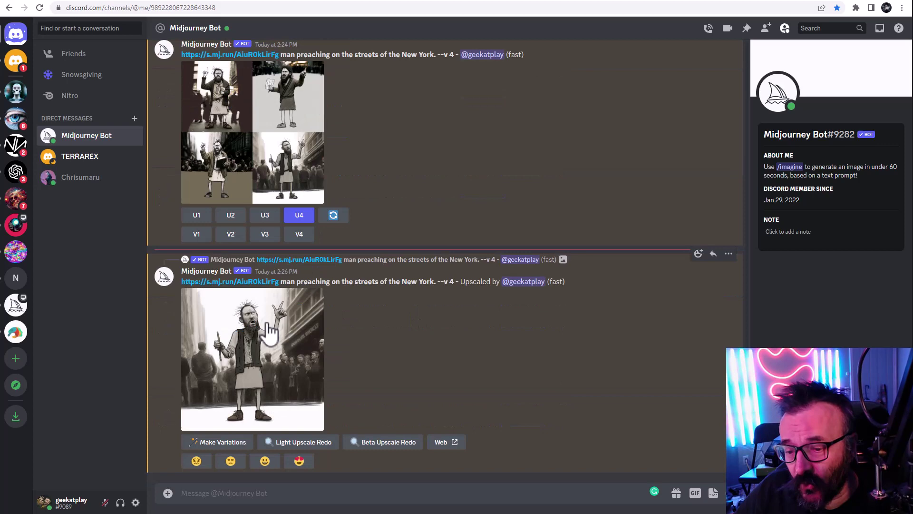
{"action": "left_click", "coordinate": [267, 323]}
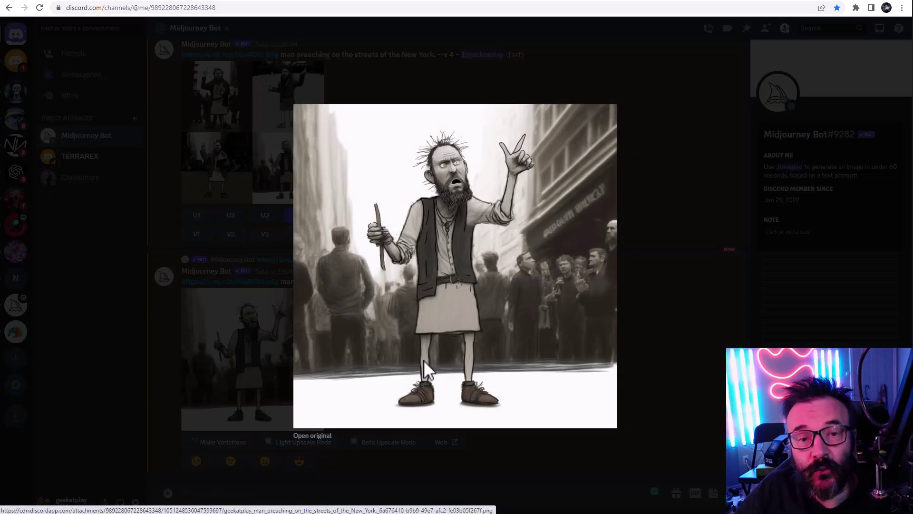
{"action": "right_click", "coordinate": [431, 227]}
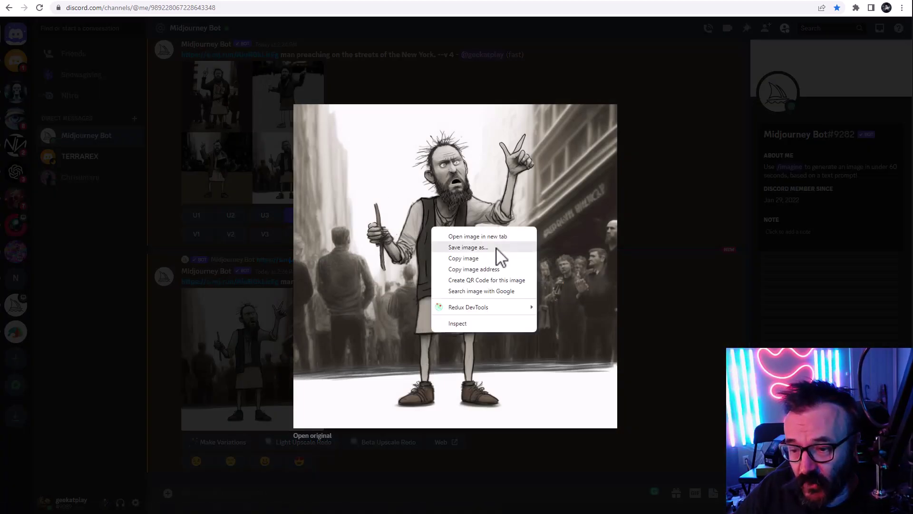
{"action": "left_click", "coordinate": [479, 270]}
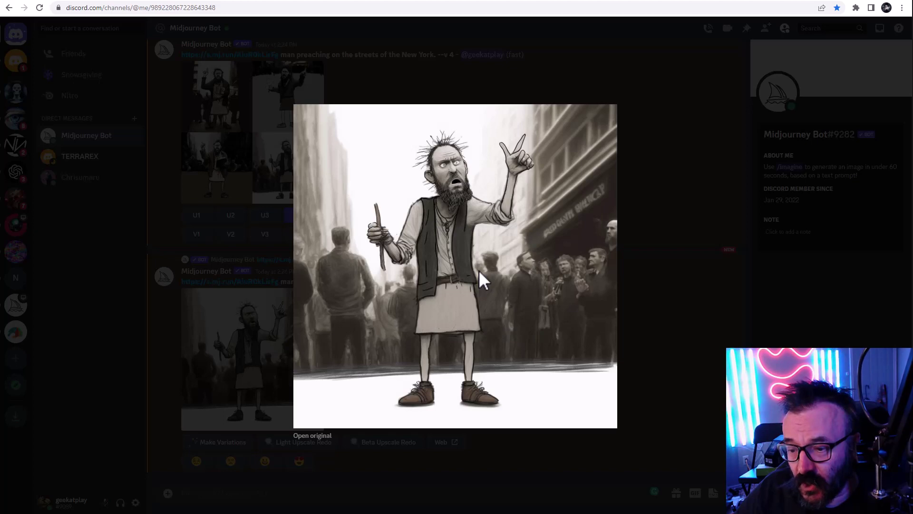
{"action": "left_click", "coordinate": [635, 317]}
- Start an /imagine prompt with the image link followed by the original preaching-on-New-York wording
{"action": "left_click", "coordinate": [353, 497]}
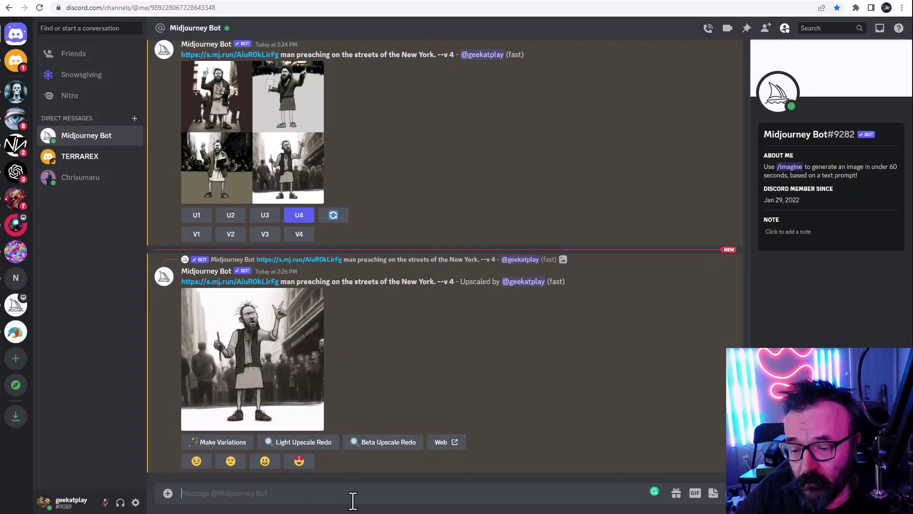
{"action": "type", "text": "/im"}
{"action": "key", "text": "Tab"}
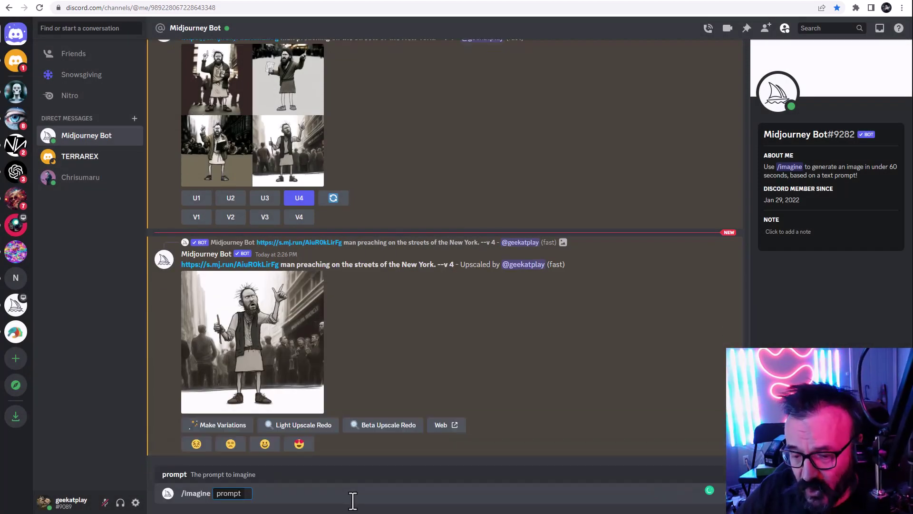
{"action": "key", "text": "ctrl+v"}
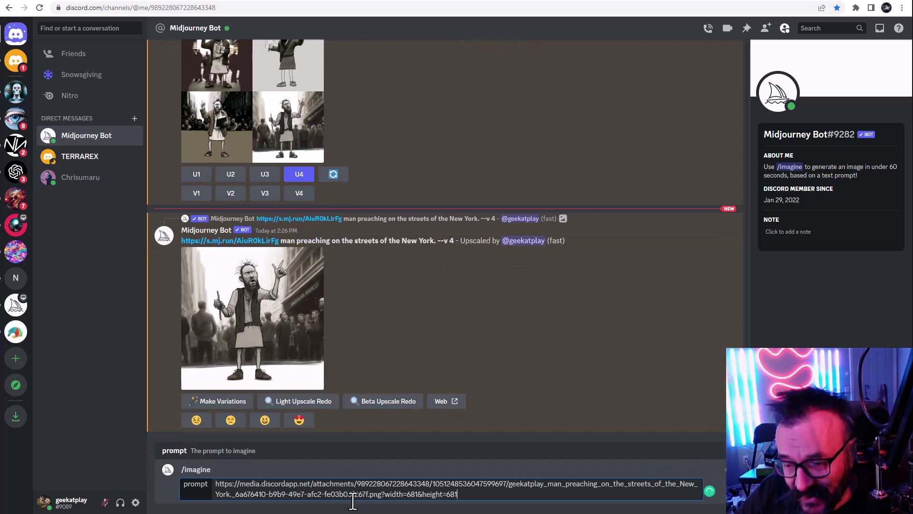
{"action": "left_click_drag", "start_coordinate": [281, 241], "coordinate": [437, 243]}
{"action": "key", "text": "ctrl+c"}
{"action": "left_click", "coordinate": [493, 493]}
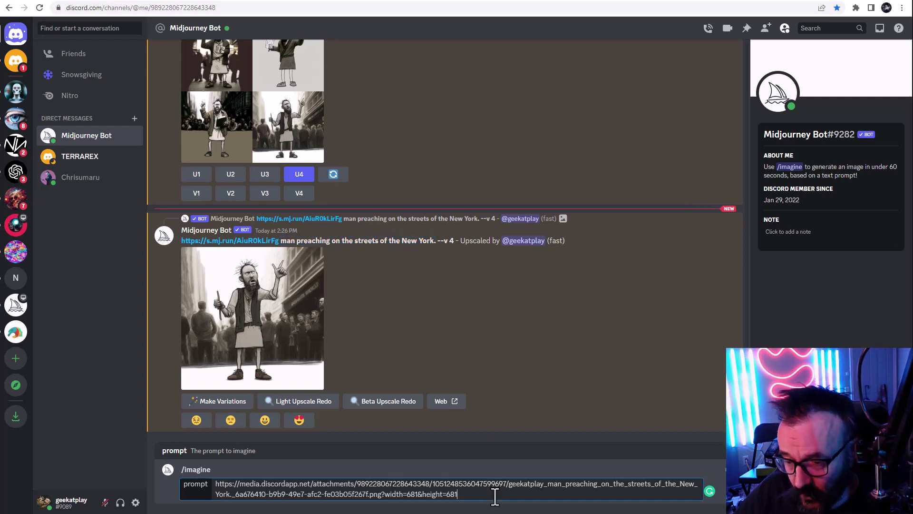
{"action": "key", "text": "ctrl+v"}
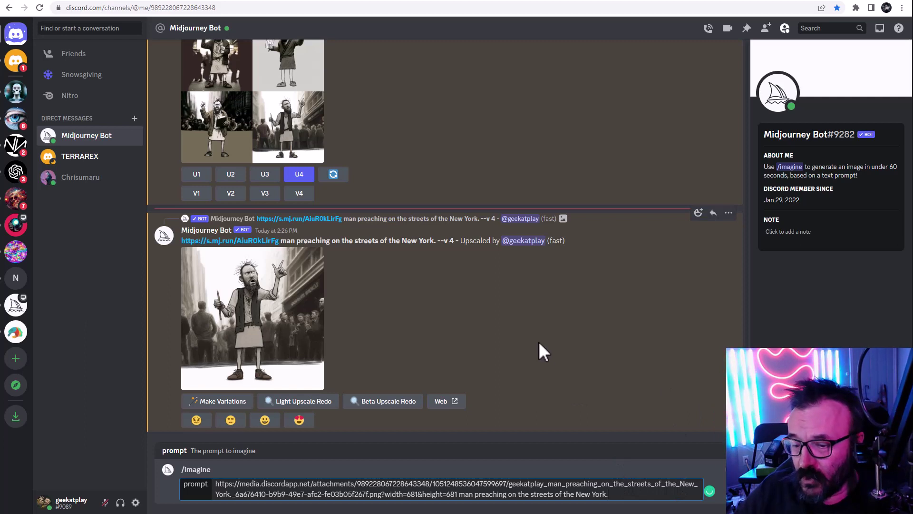
- Append 'Full colors. rain. traffic. vary large crowd.' to the drafted prompt
{"action": "type", "text": "F"}
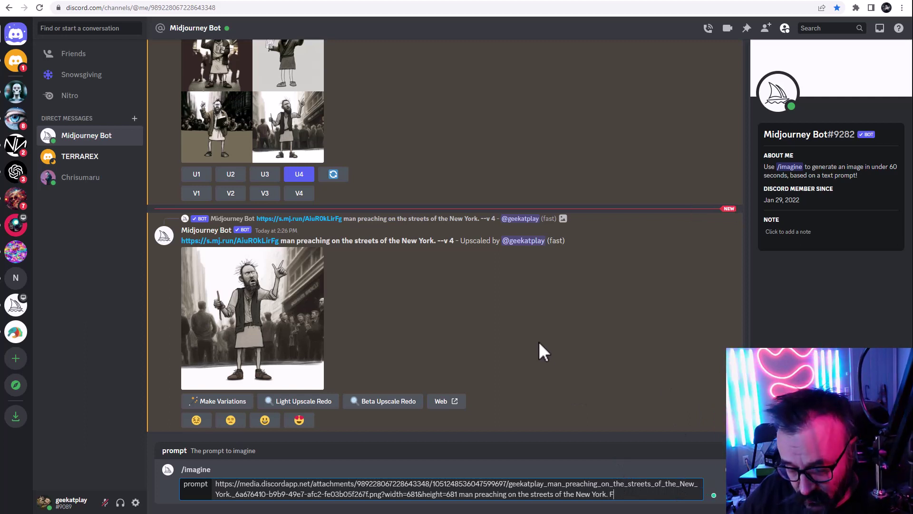
{"action": "type", "text": "ull colors"}
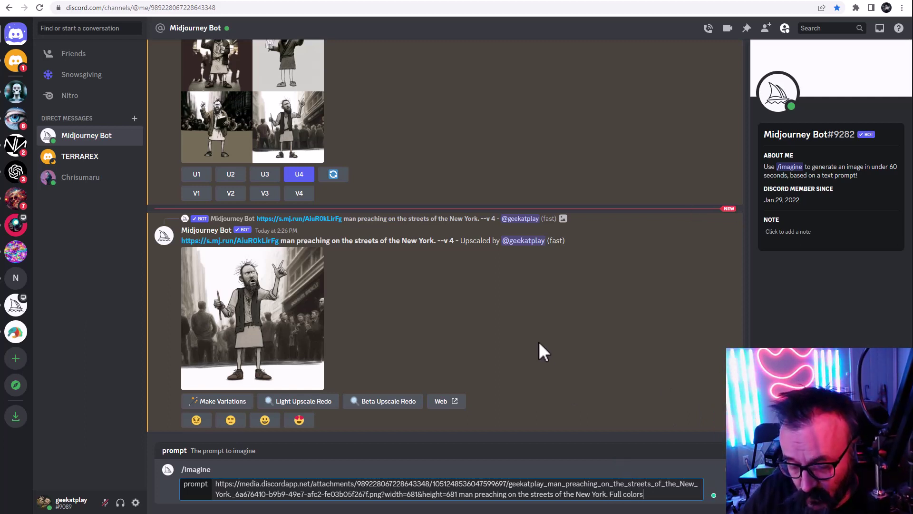
{"action": "type", "text": "."}
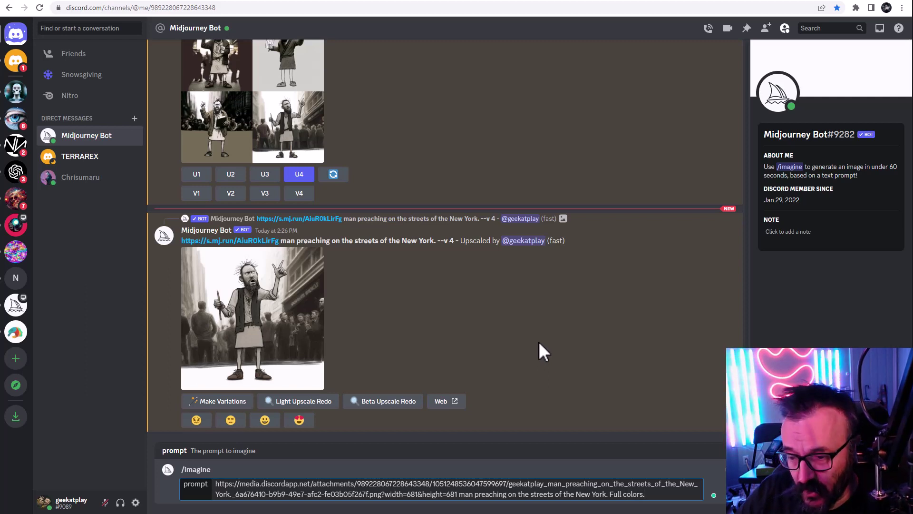
{"action": "type", "text": " rain"}
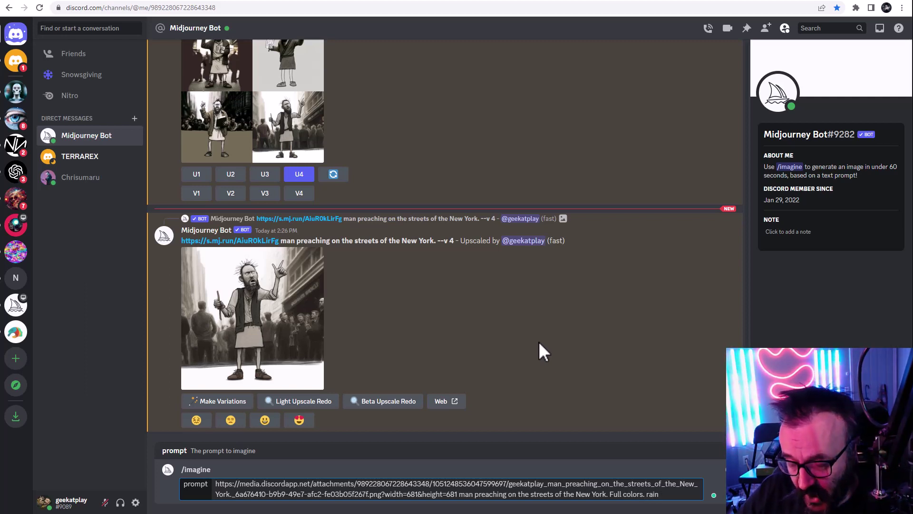
{"action": "type", "text": ". tra"}
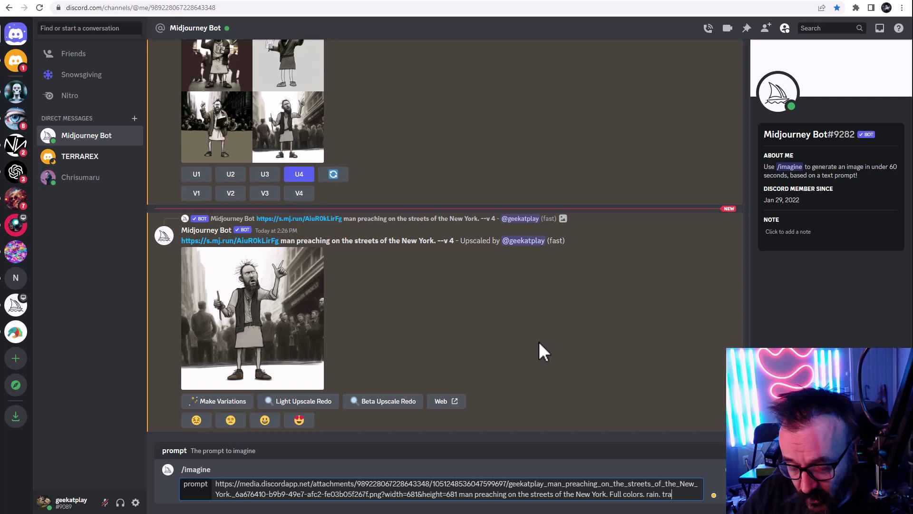
{"action": "type", "text": "ffic. loty"}
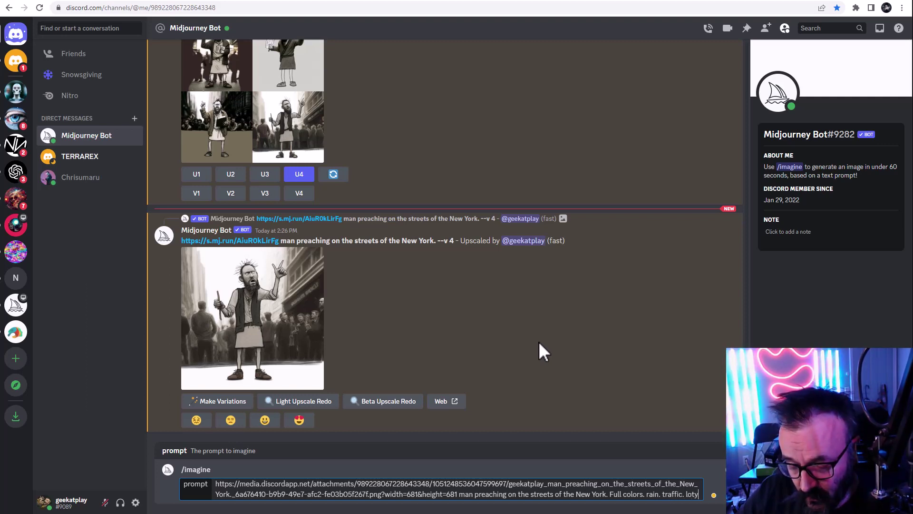
{"action": "key", "text": "BackSpace"}
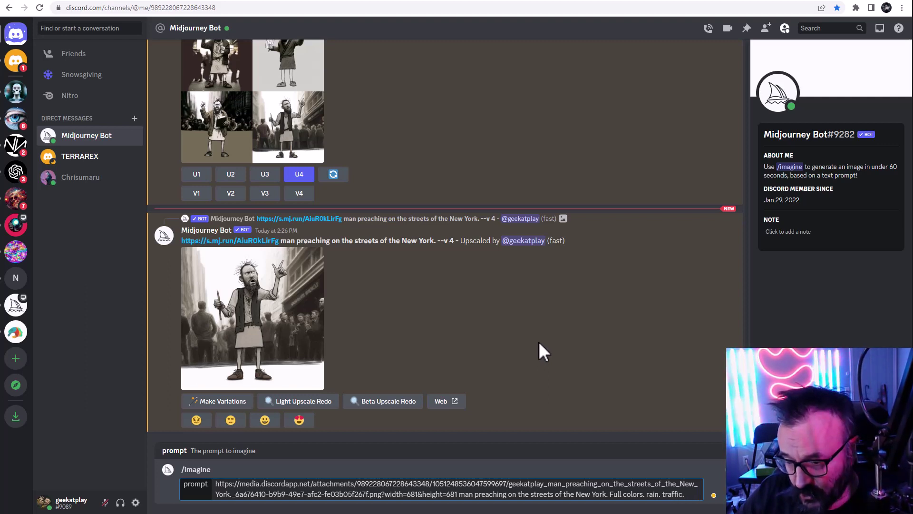
{"action": "type", "text": "vary large crowd."}
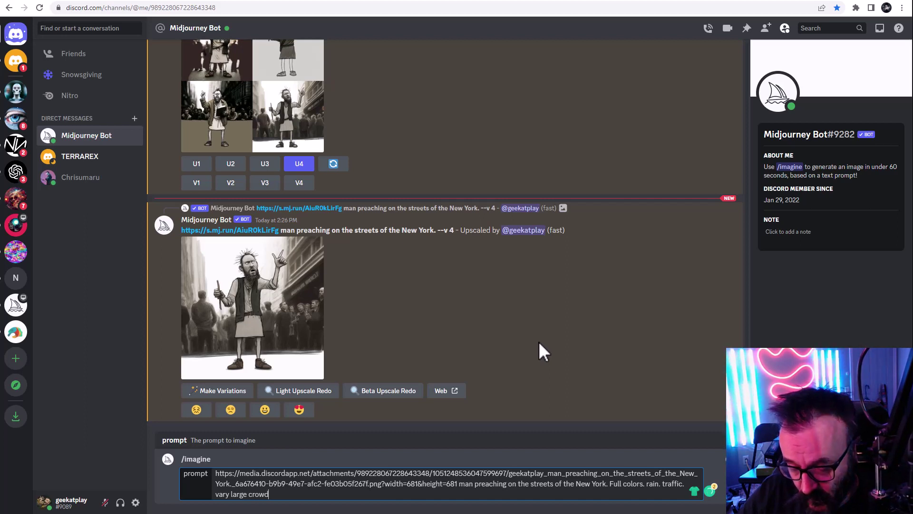
{"action": "left_click_drag", "start_coordinate": [477, 484], "coordinate": [504, 484]}
{"action": "double_click", "coordinate": [497, 484]}
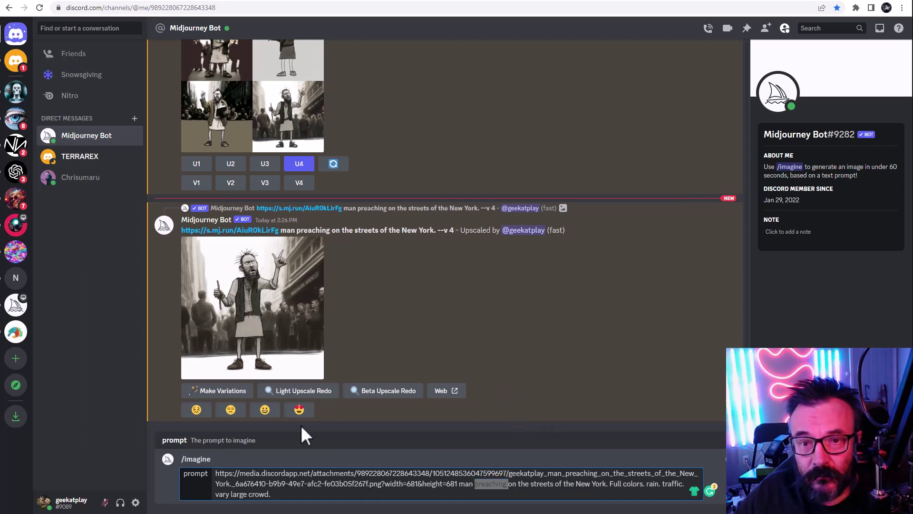
{"action": "left_click", "coordinate": [542, 485]}
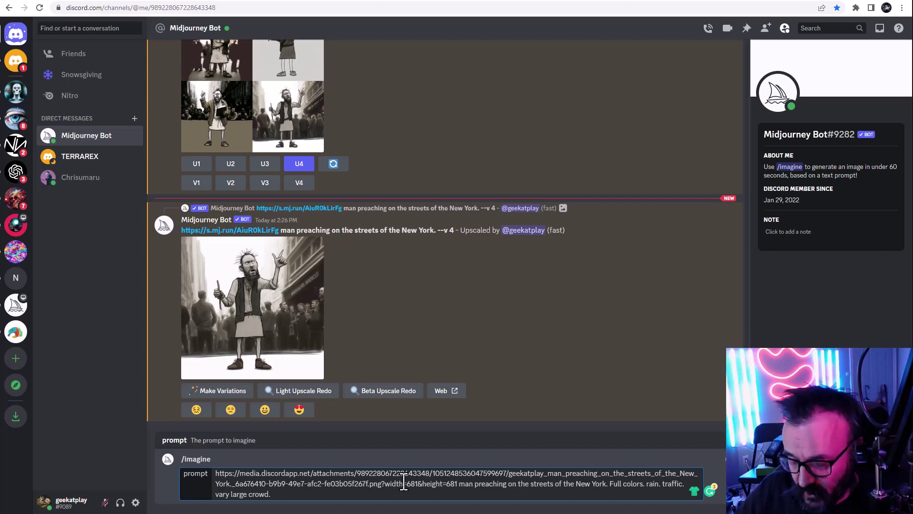
- Submit the full-colour rainy crowd prompt and preview the resulting four-image grid
{"action": "key", "text": "Return"}
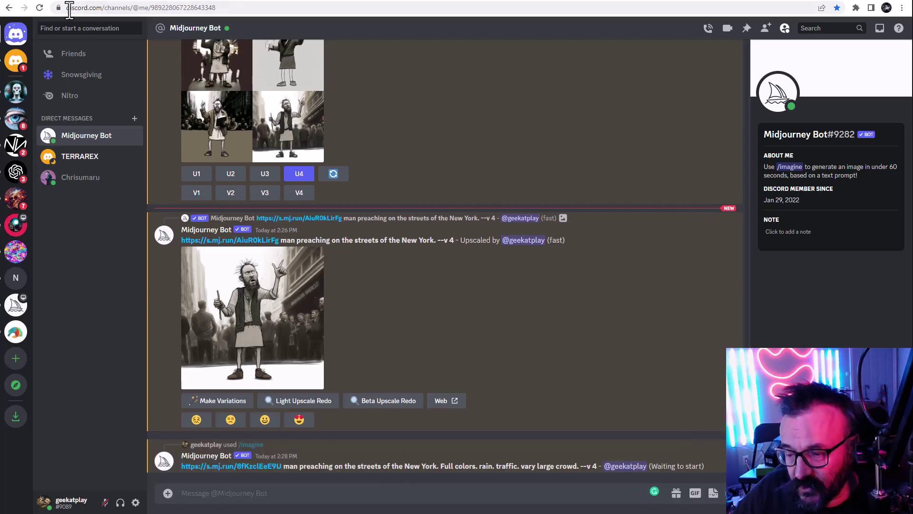
{"action": "left_click", "coordinate": [238, 330]}
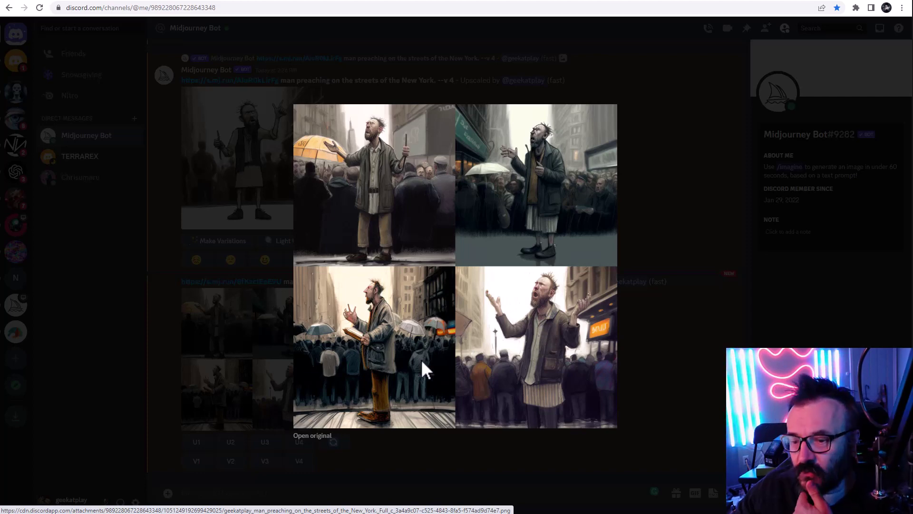
{"action": "left_click", "coordinate": [663, 359]}
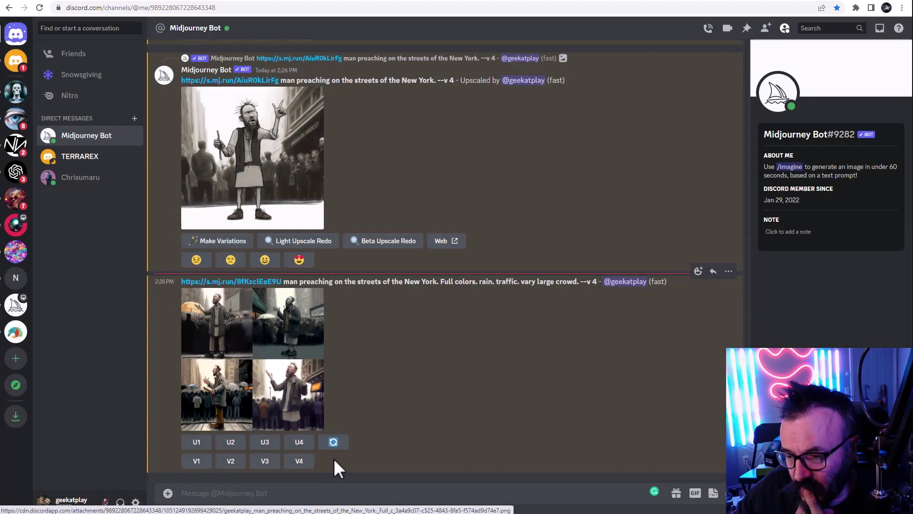
- Reroll the full-colour rainy crowd prompt and preview the second grid
{"action": "left_click", "coordinate": [345, 443]}
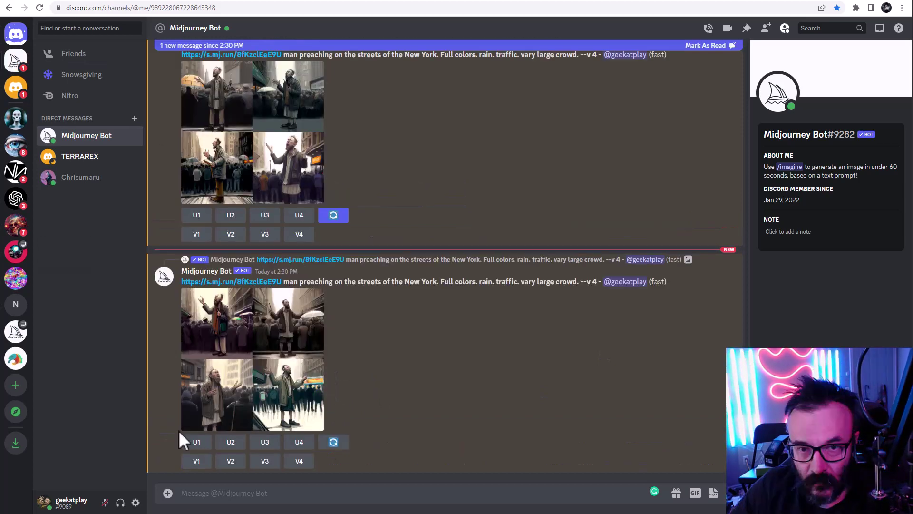
{"action": "left_click", "coordinate": [231, 385]}
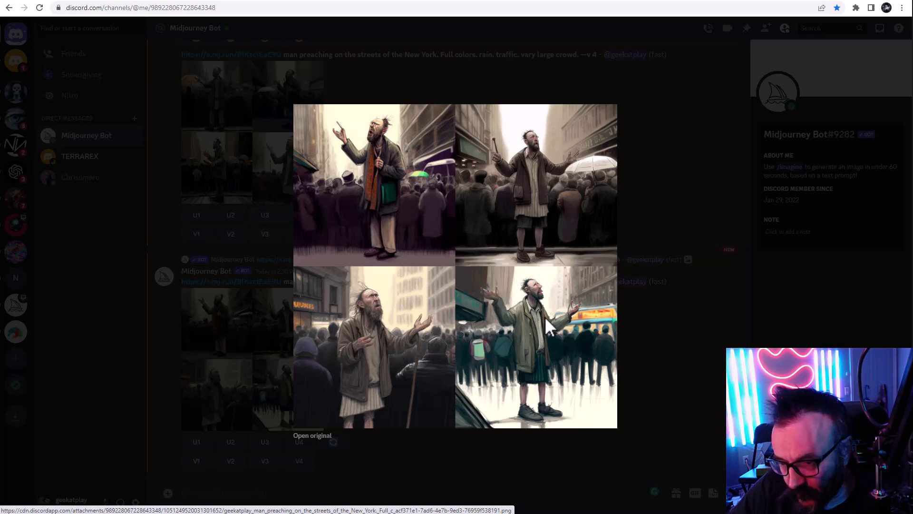
{"action": "left_click", "coordinate": [672, 332]}
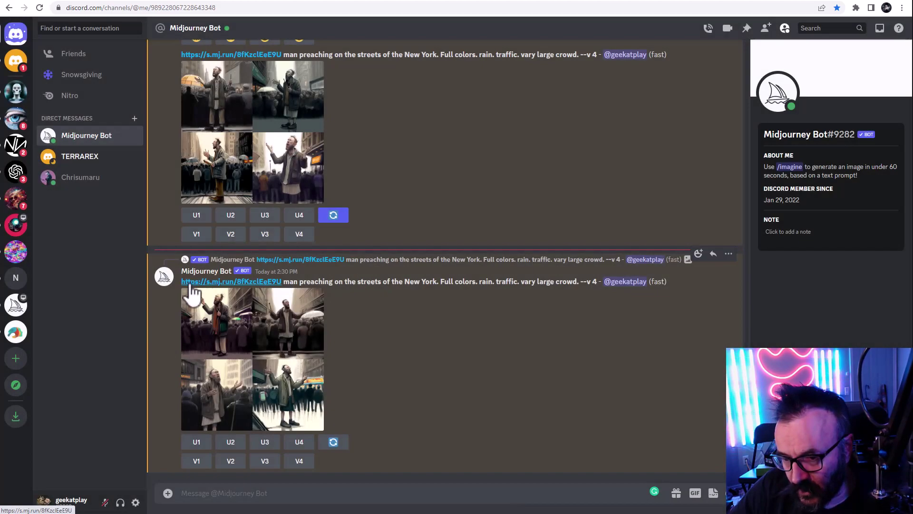
- Start a new /imagine prompt pasting the rerolled job's full prompt text
{"action": "left_click_drag", "start_coordinate": [180, 281], "coordinate": [581, 288]}
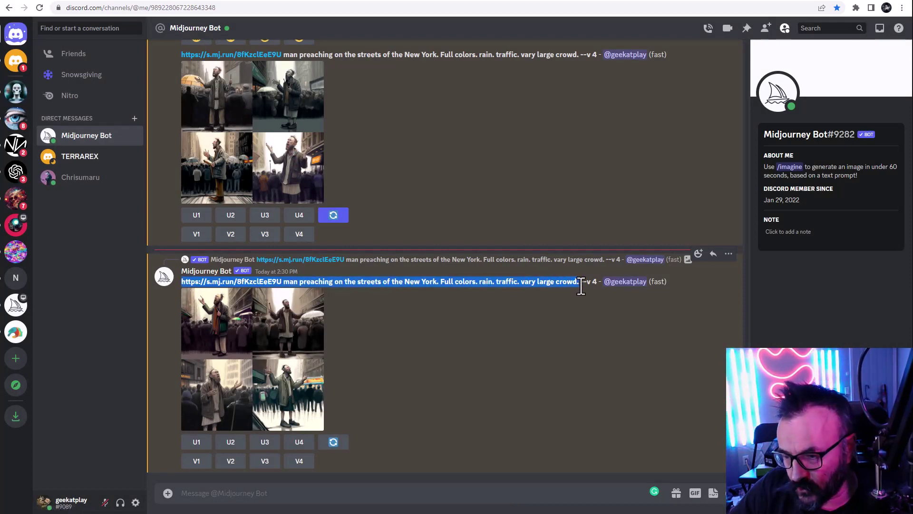
{"action": "left_click", "coordinate": [401, 493]}
{"action": "type", "text": "/im"}
{"action": "key", "text": "Tab"}
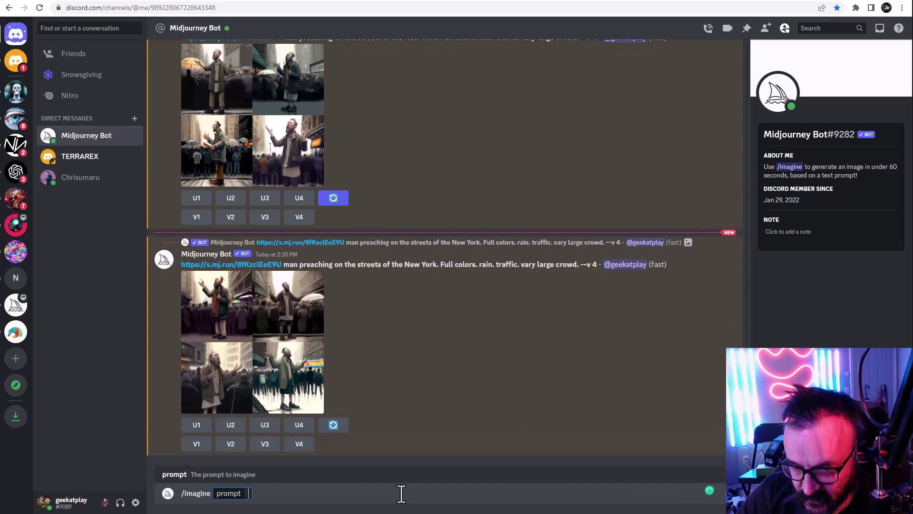
{"action": "key", "text": "ctrl+v"}
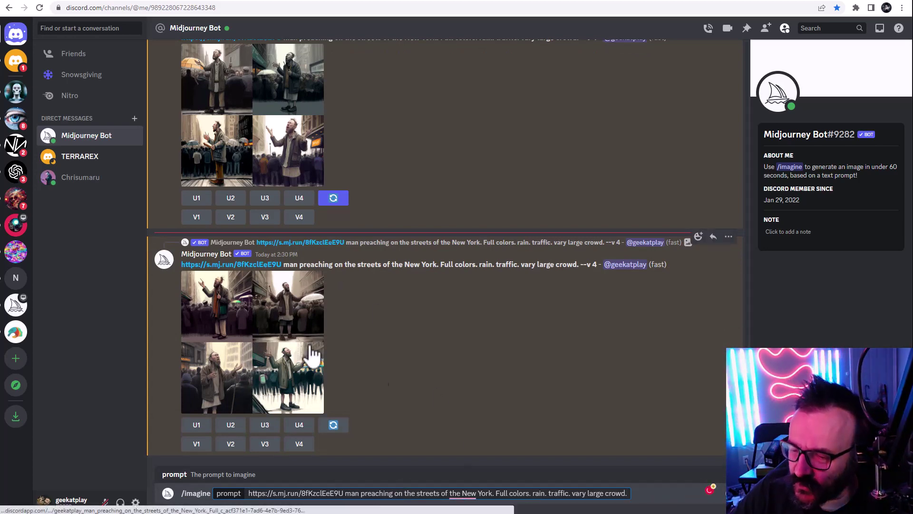
- Add 'photorealistic. high details. realism. haze.' and a smiling, laughing crowd to the prompt
{"action": "type", "text": "p"}
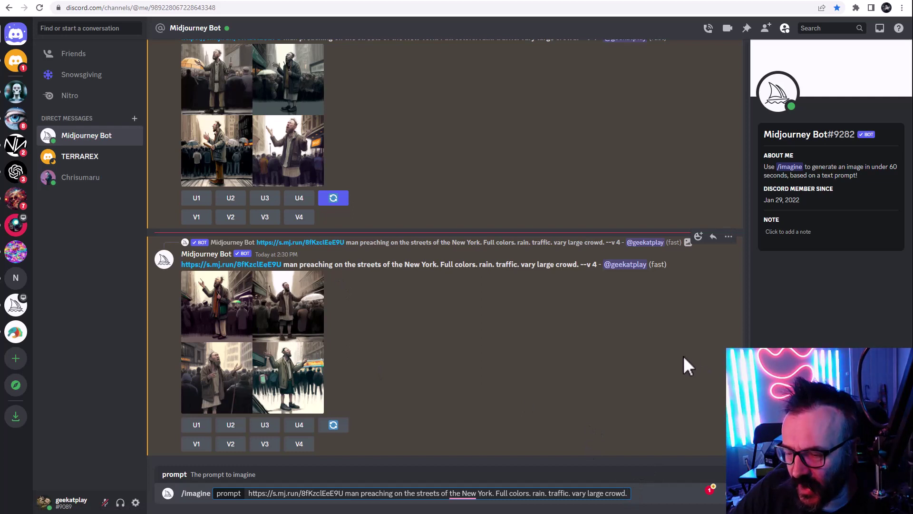
{"action": "type", "text": "hotoreal"}
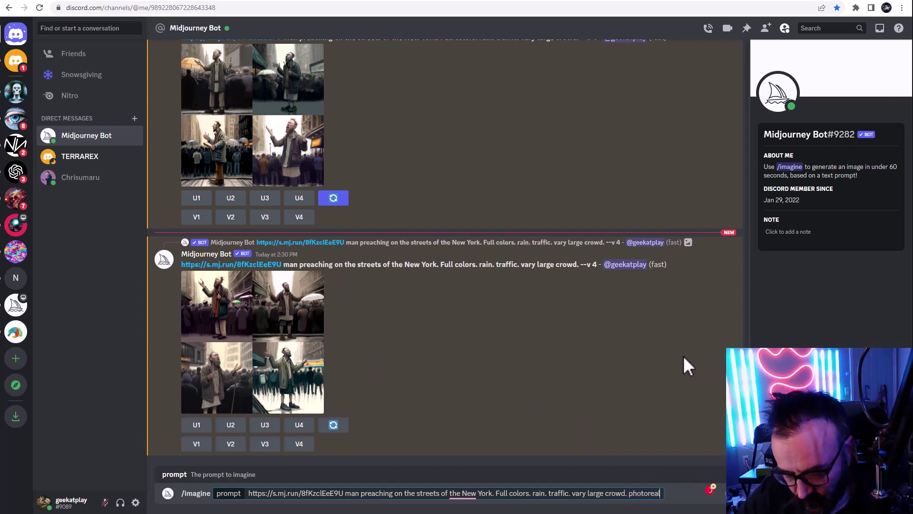
{"action": "type", "text": "istic. "}
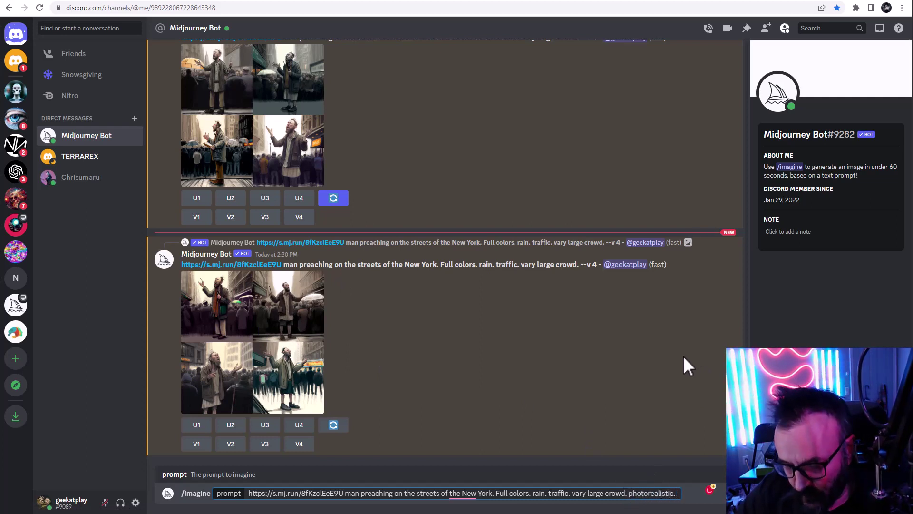
{"action": "type", "text": "high details"}
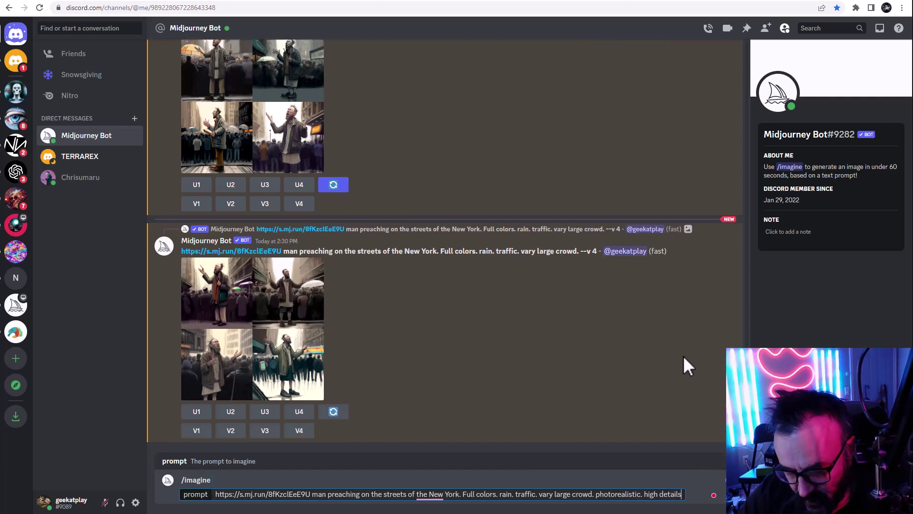
{"action": "type", "text": ". realism"}
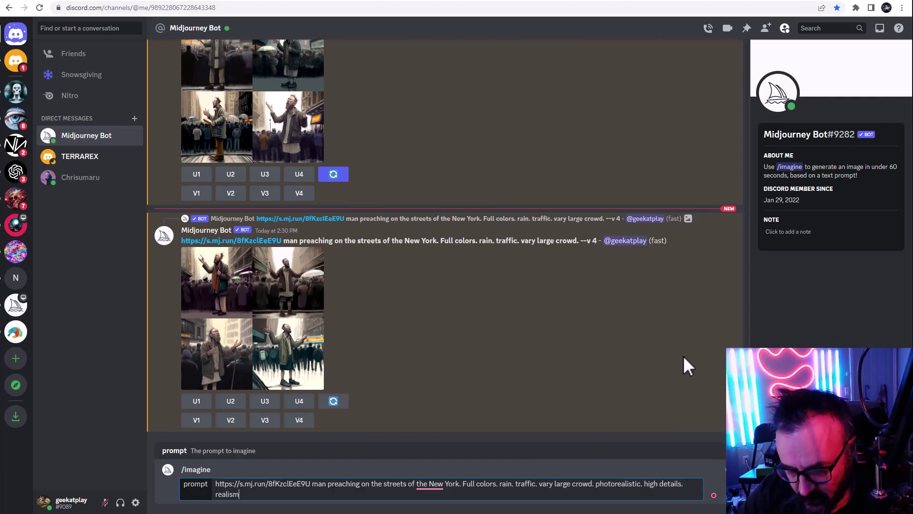
{"action": "type", "text": ". "}
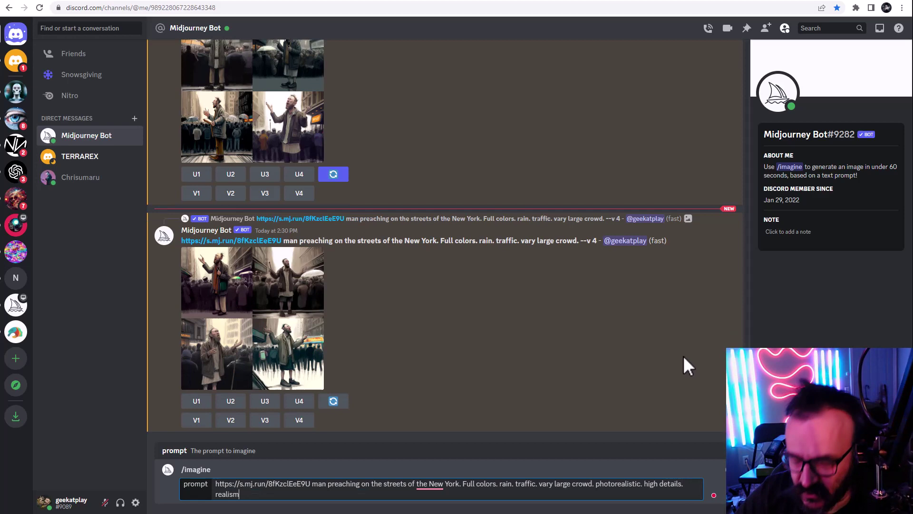
{"action": "type", "text": "haze"}
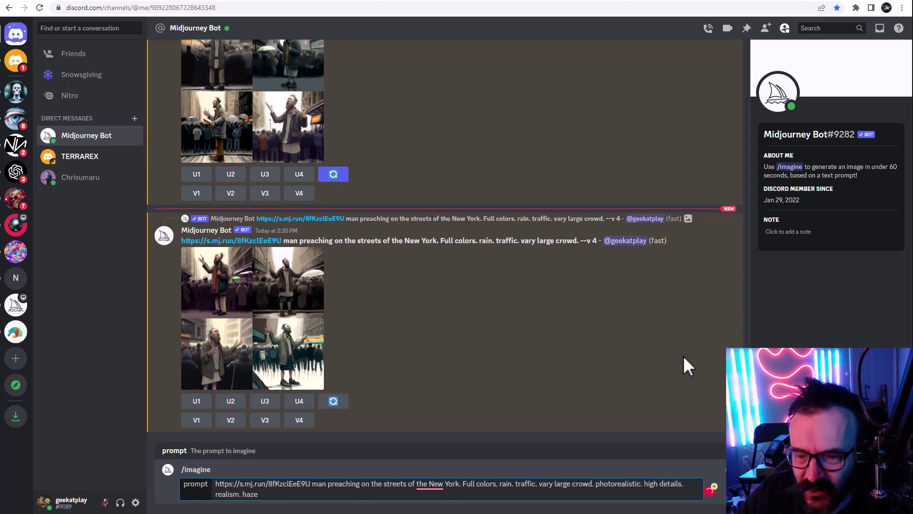
{"action": "type", "text": ". "}
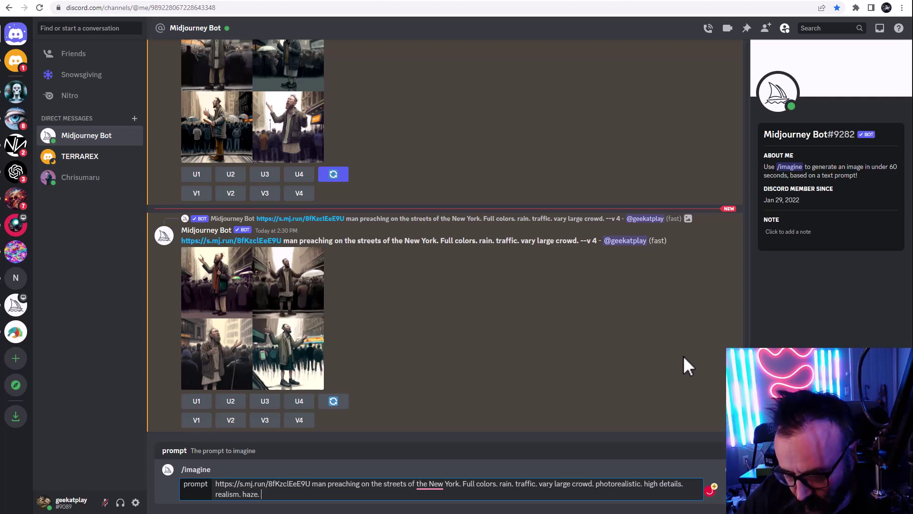
{"action": "type", "text": "crows"}
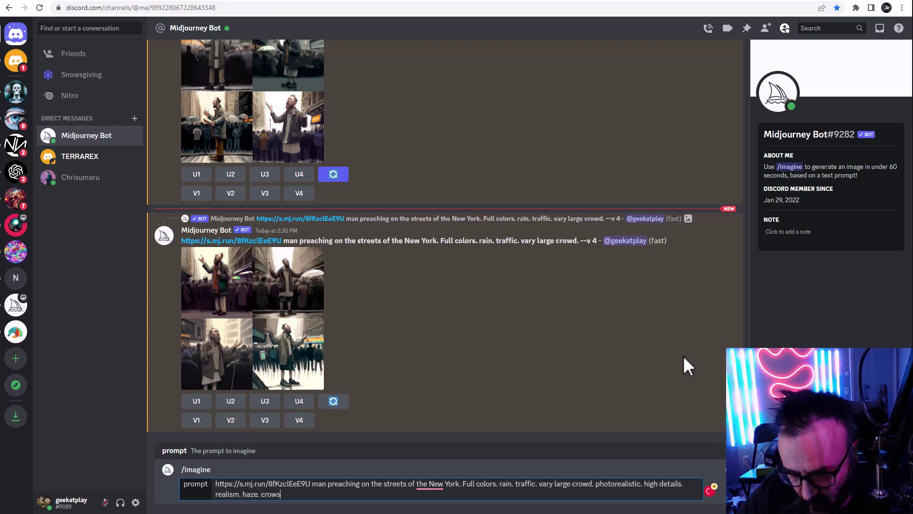
{"action": "key", "text": "BackSpace"}
{"action": "type", "text": "d fac"}
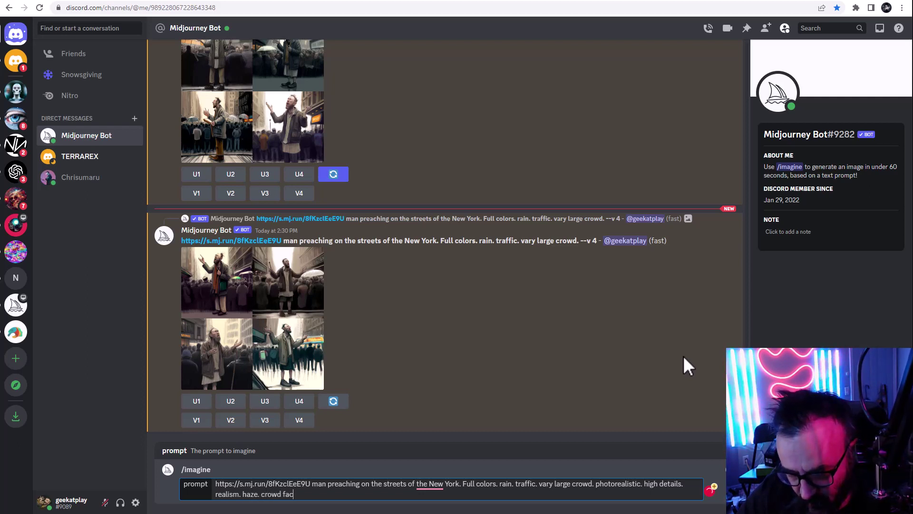
{"action": "type", "text": "ing and"}
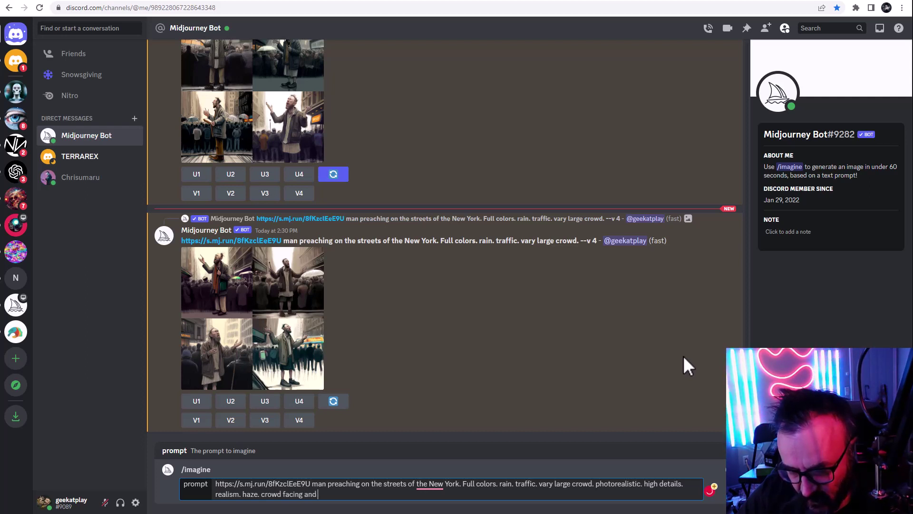
{"action": "key", "text": "BackSpace"}
{"action": "key", "text": "BackSpace"}
{"action": "key", "text": "BackSpace"}
{"action": "key", "text": "BackSpace"}
{"action": "key", "text": "BackSpace"}
{"action": "key", "text": "BackSpace"}
{"action": "key", "text": "BackSpace"}
{"action": "key", "text": "BackSpace"}
{"action": "key", "text": "BackSpace"}
{"action": "key", "text": "BackSpace"}
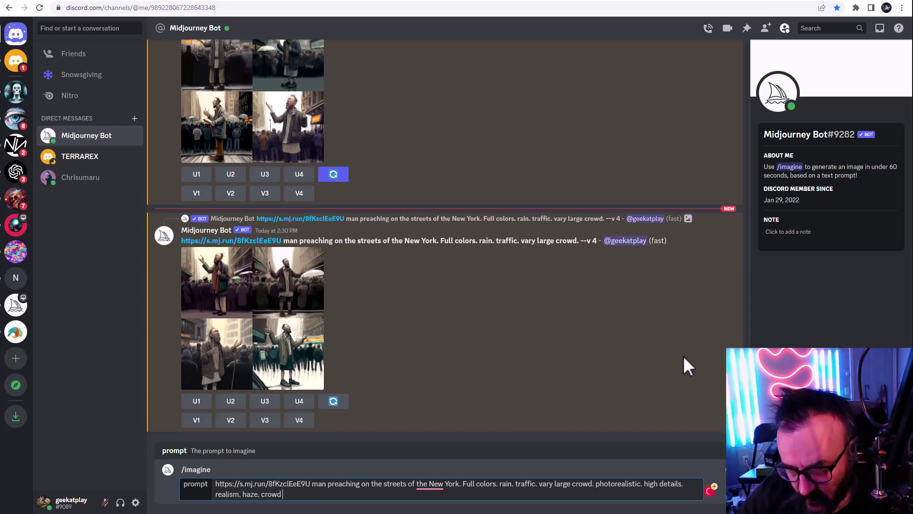
{"action": "type", "text": "smiling an"}
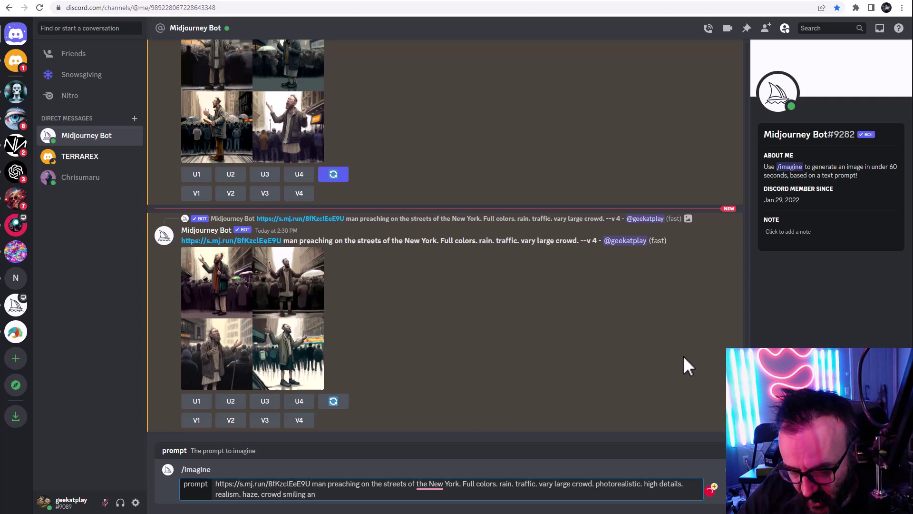
{"action": "type", "text": "d laughin"}
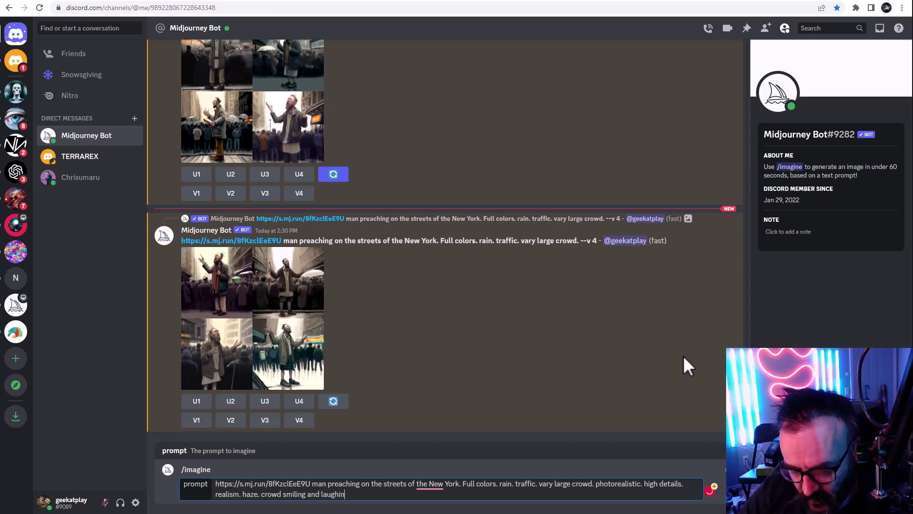
{"action": "type", "text": "g."}
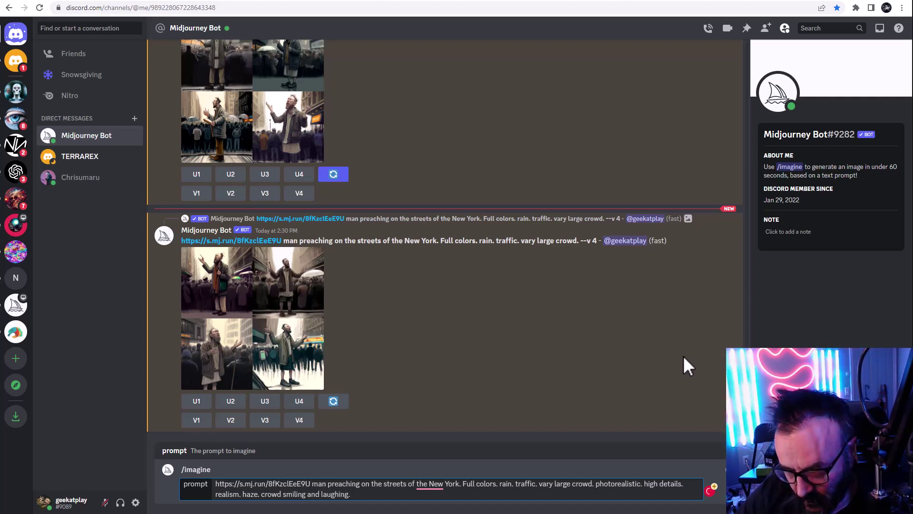
- Tidy the wording: drop the article before New York, add 'the' before man, 'smiling' before crowd
{"action": "mouse_move", "coordinate": [434, 485]}
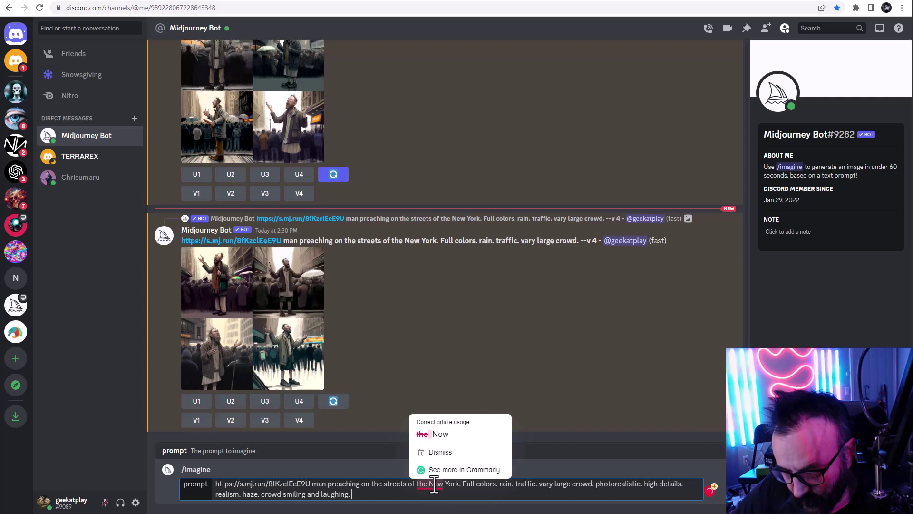
{"action": "left_click", "coordinate": [431, 434]}
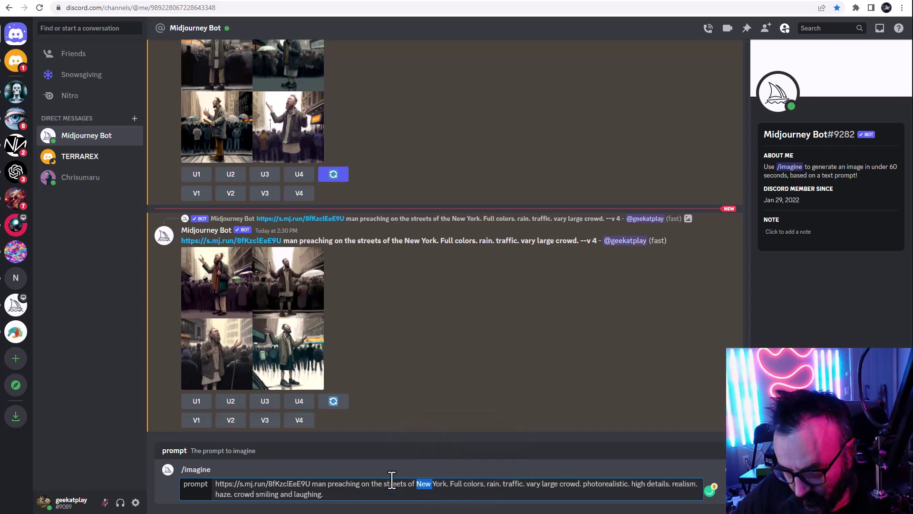
{"action": "left_click", "coordinate": [313, 484]}
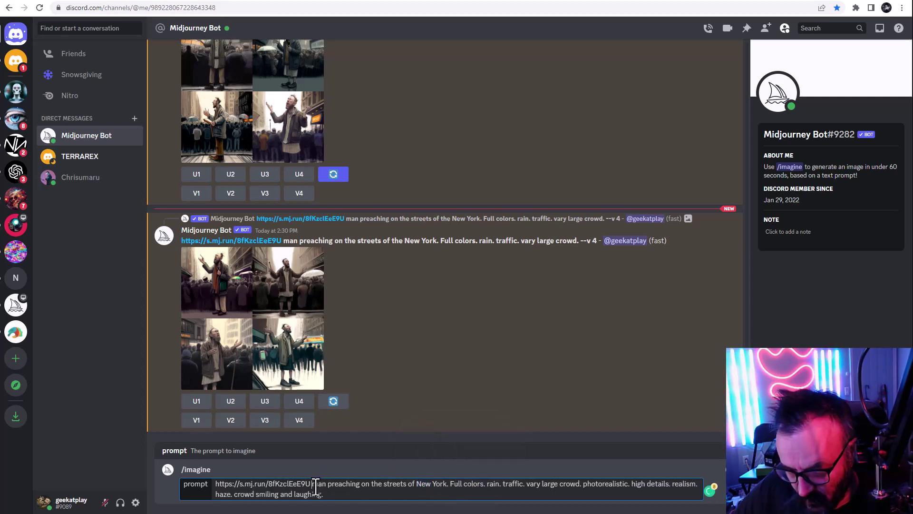
{"action": "type", "text": "the"}
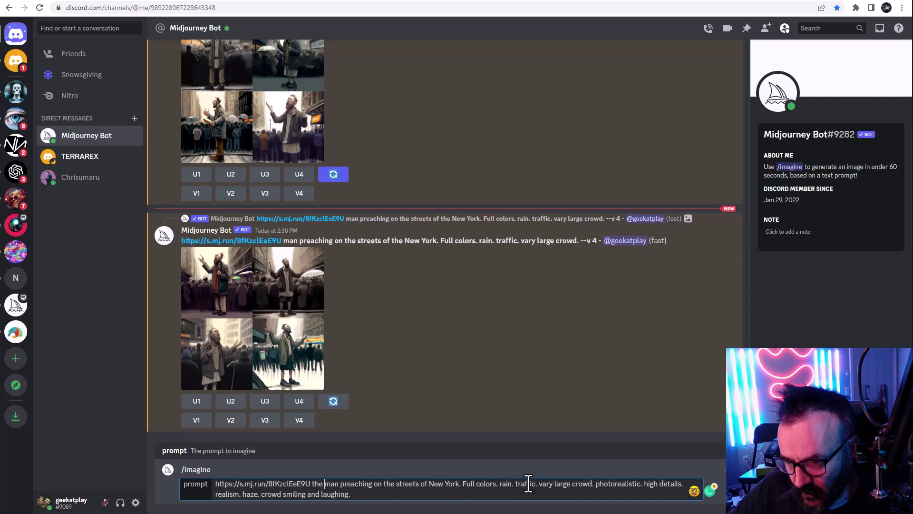
{"action": "left_click", "coordinate": [570, 484]}
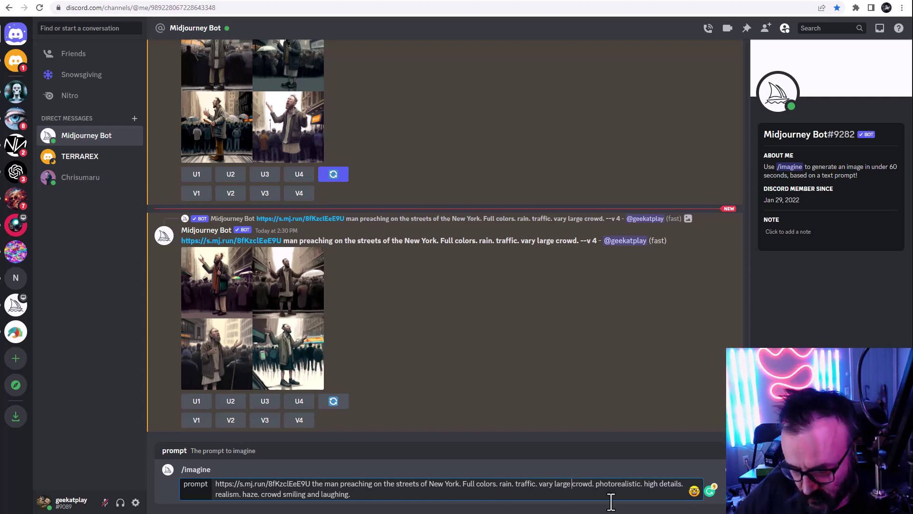
{"action": "type", "text": "smiling"}
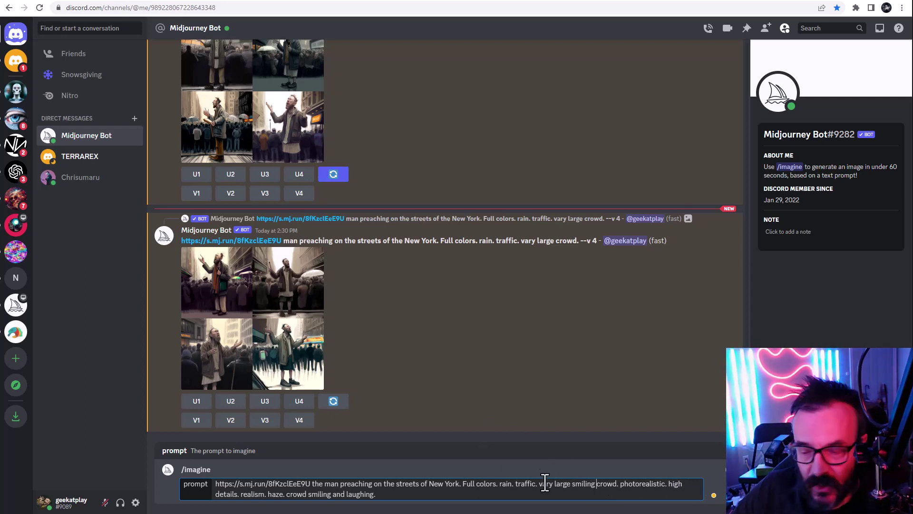
{"action": "double_click", "coordinate": [577, 485]}
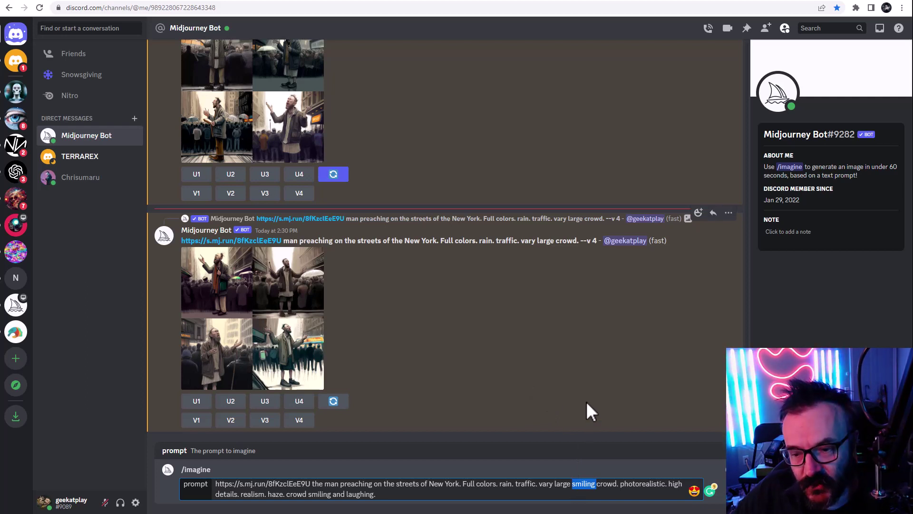
- Append ', left hand pointing to the sky.' and submit the revised prompt
{"action": "left_click", "coordinate": [495, 494]}
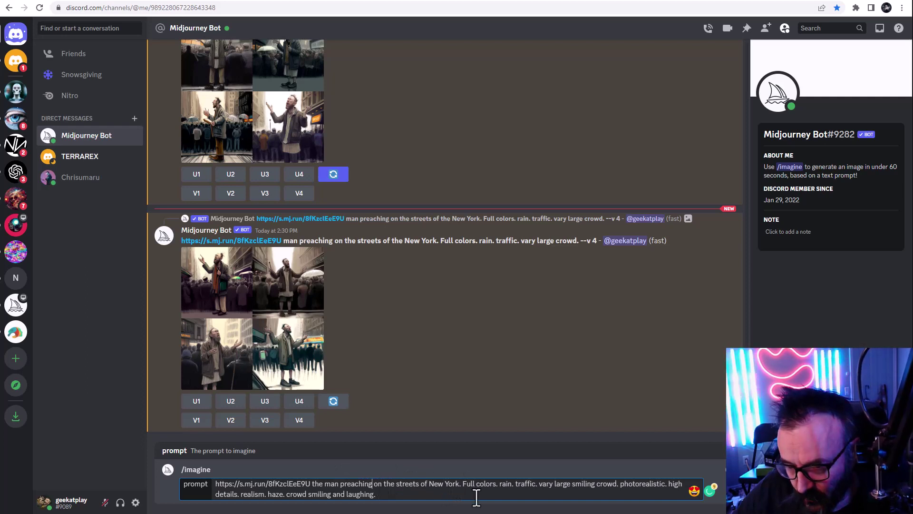
{"action": "type", "text": ", left"}
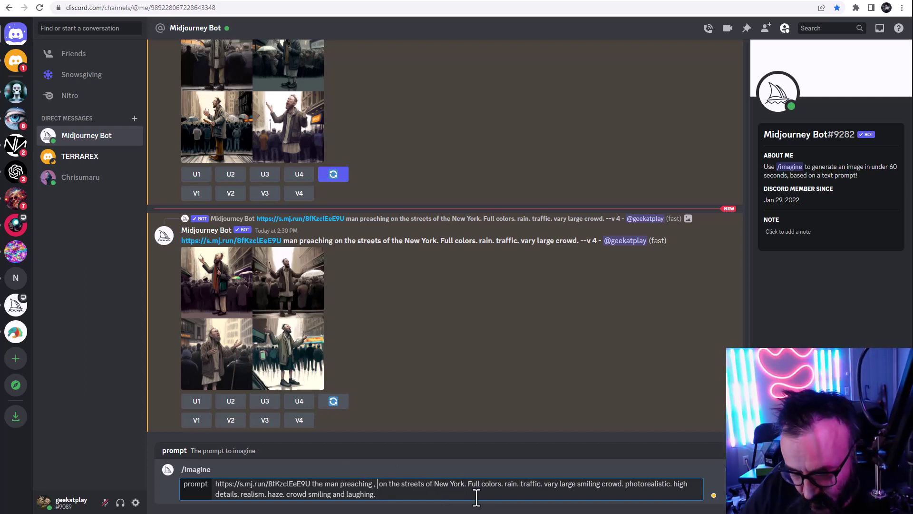
{"action": "type", "text": " handf up"}
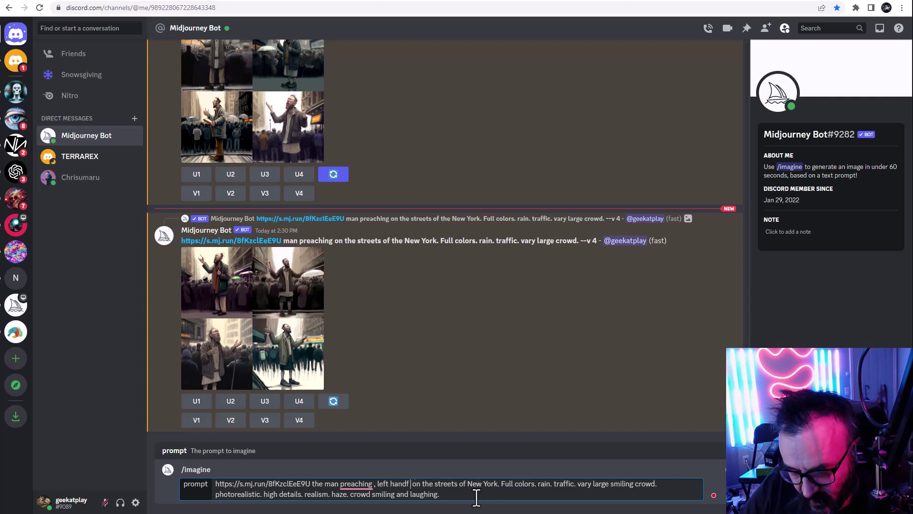
{"action": "key", "text": "BackSpace"}
{"action": "key", "text": "BackSpace"}
{"action": "key", "text": "BackSpace"}
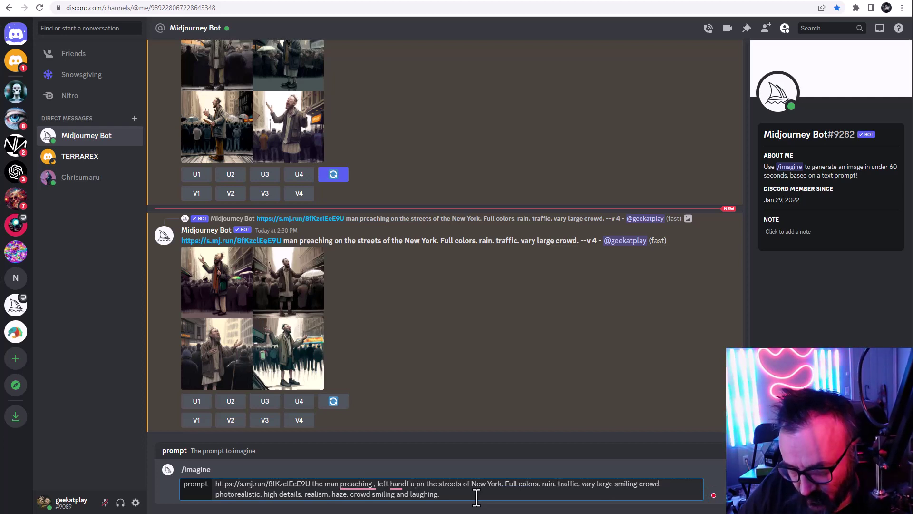
{"action": "key", "text": "BackSpace"}
{"action": "type", "text": "point"}
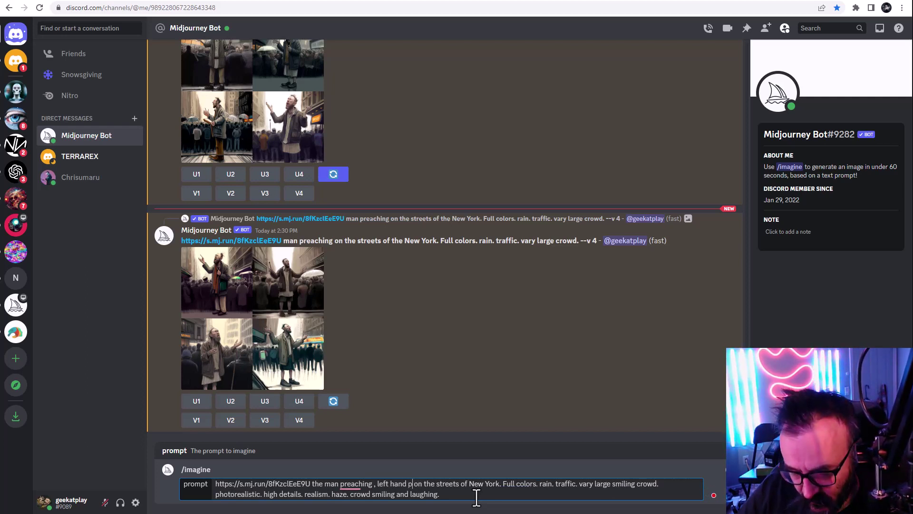
{"action": "type", "text": "ing to the sk"}
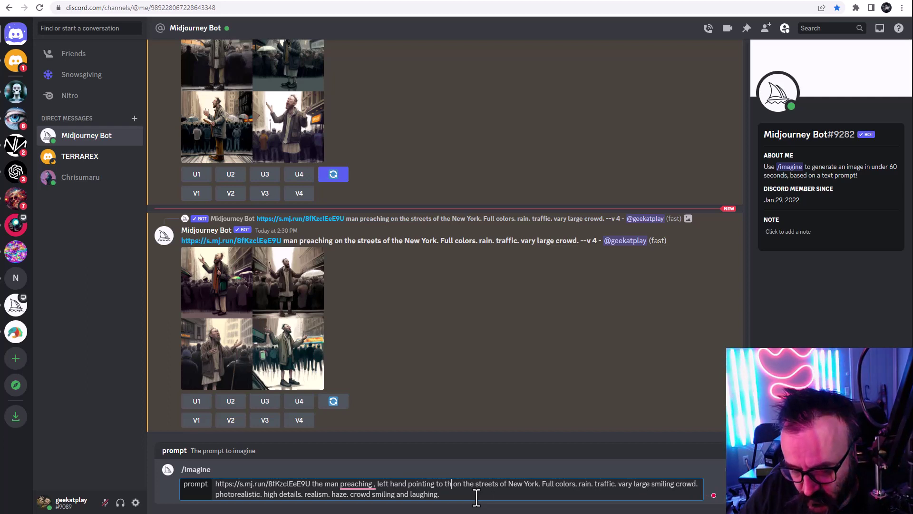
{"action": "type", "text": "y."}
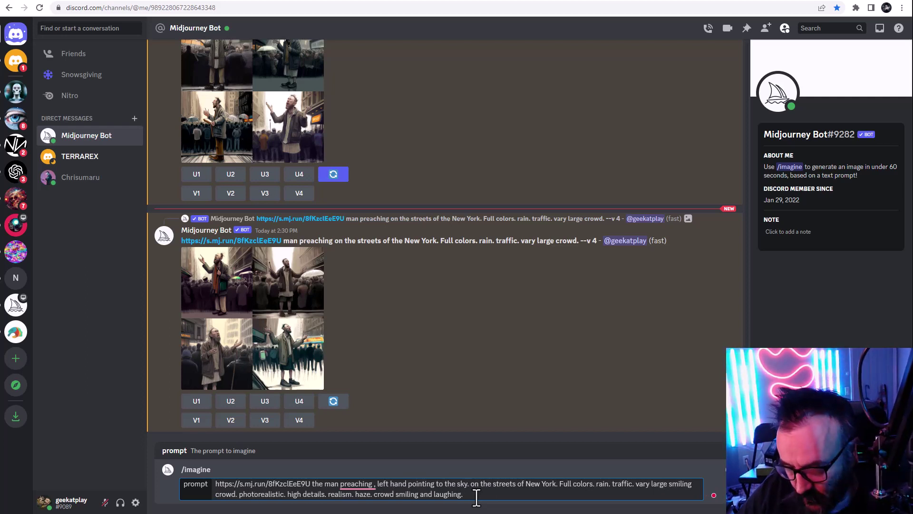
{"action": "left_click", "coordinate": [476, 497]}
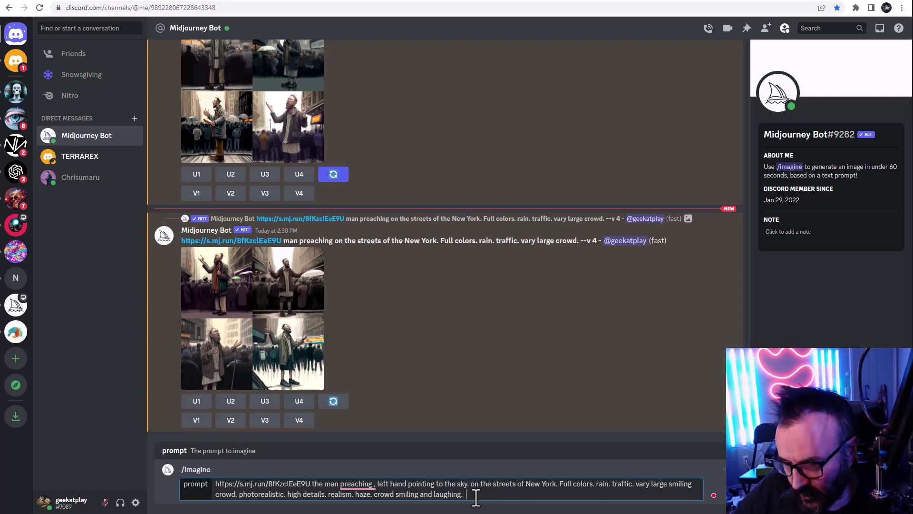
{"action": "key", "text": "Return"}
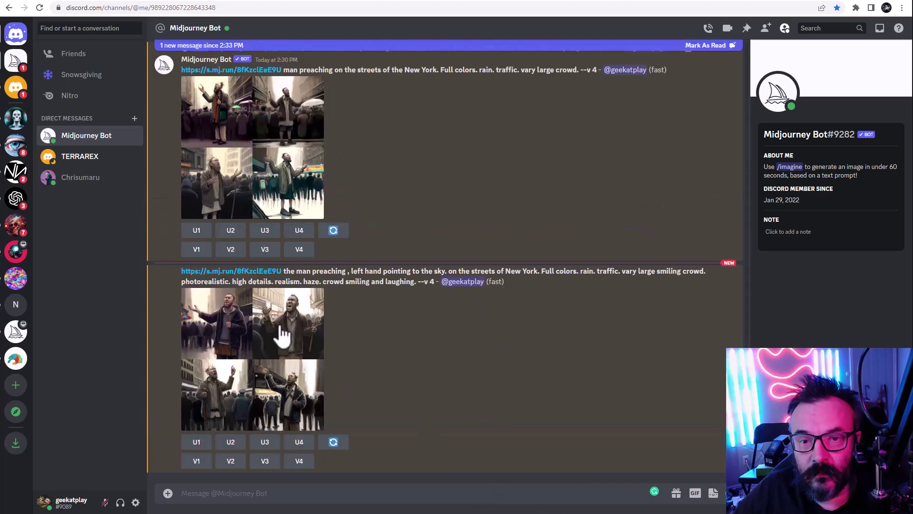
- Preview the revised-prompt grid, then scroll back to the earlier full-colour rain/traffic grid
{"action": "left_click", "coordinate": [285, 357]}
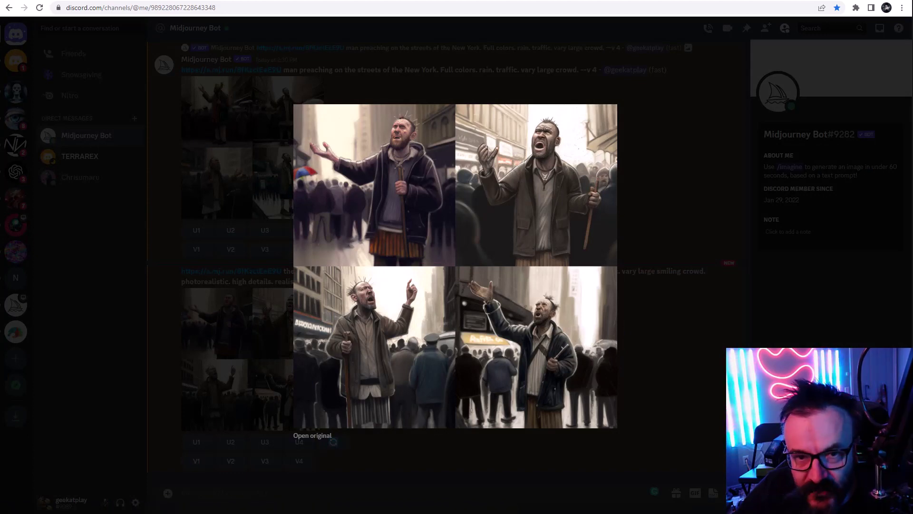
{"action": "key", "text": "Escape"}
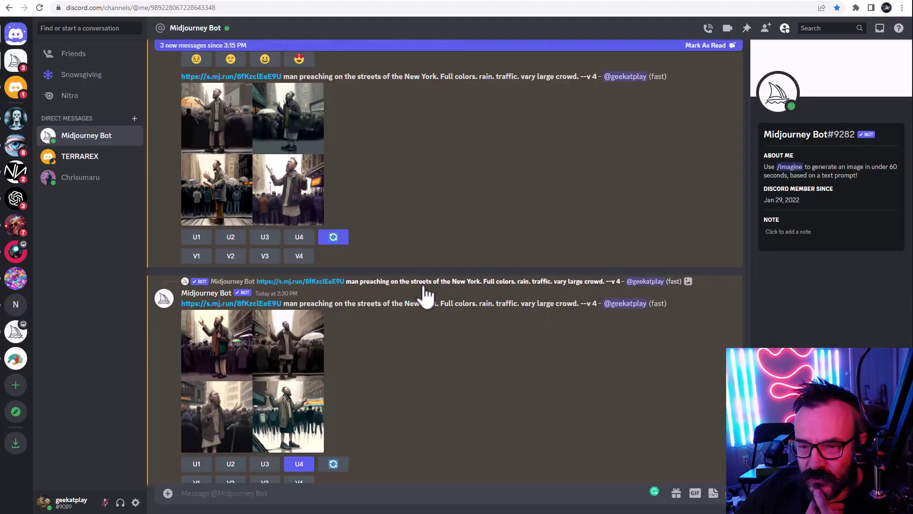
{"action": "scroll", "coordinate": [425, 295], "scroll_direction": "up", "scroll_amount": 5}
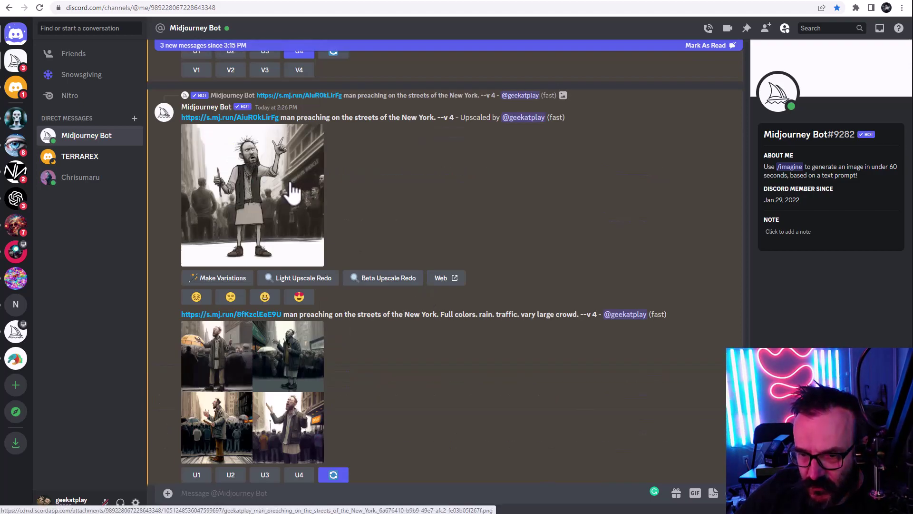
{"action": "scroll", "coordinate": [408, 257], "scroll_direction": "up", "scroll_amount": 10}
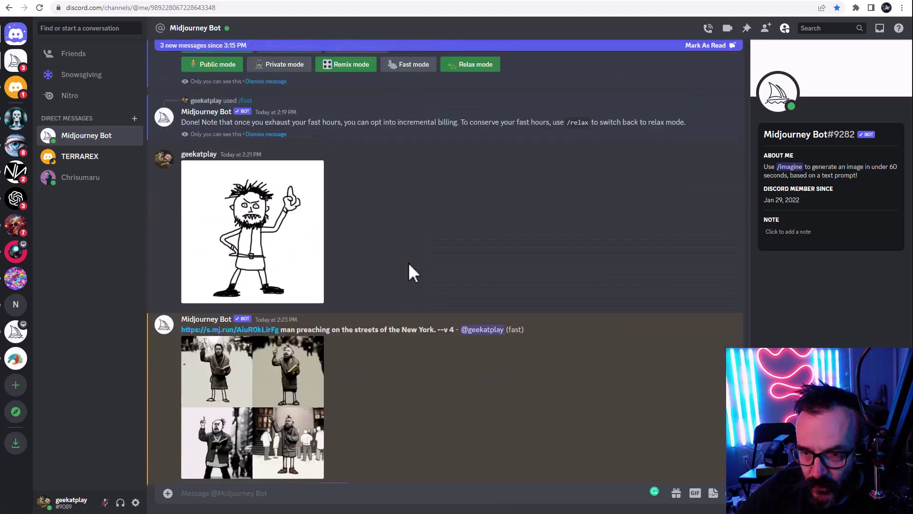
{"action": "scroll", "coordinate": [316, 210], "scroll_direction": "down", "scroll_amount": 3}
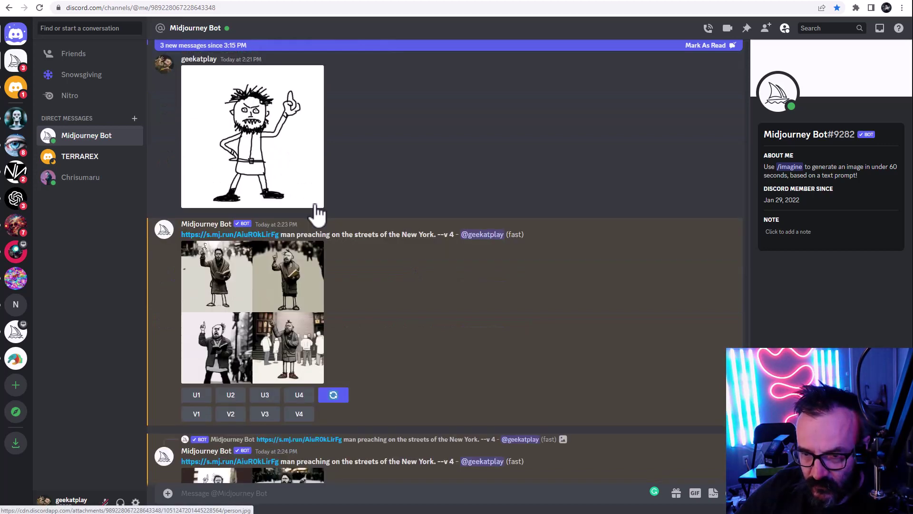
{"action": "scroll", "coordinate": [328, 297], "scroll_direction": "down", "scroll_amount": 8}
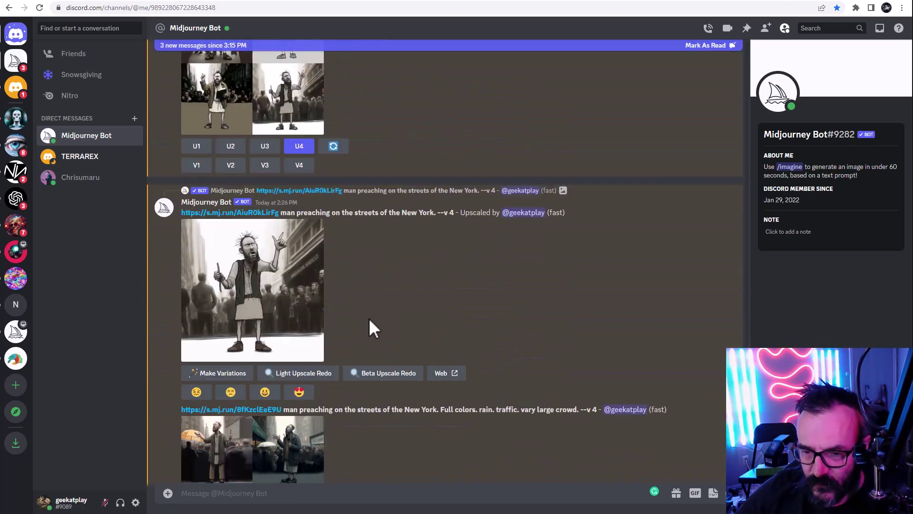
{"action": "scroll", "coordinate": [354, 250], "scroll_direction": "up", "scroll_amount": 1}
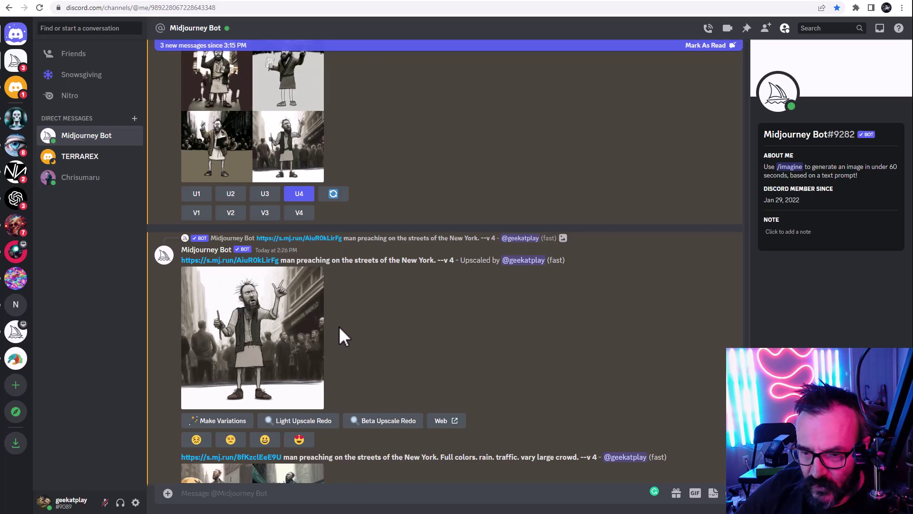
{"action": "scroll", "coordinate": [350, 309], "scroll_direction": "down", "scroll_amount": 5}
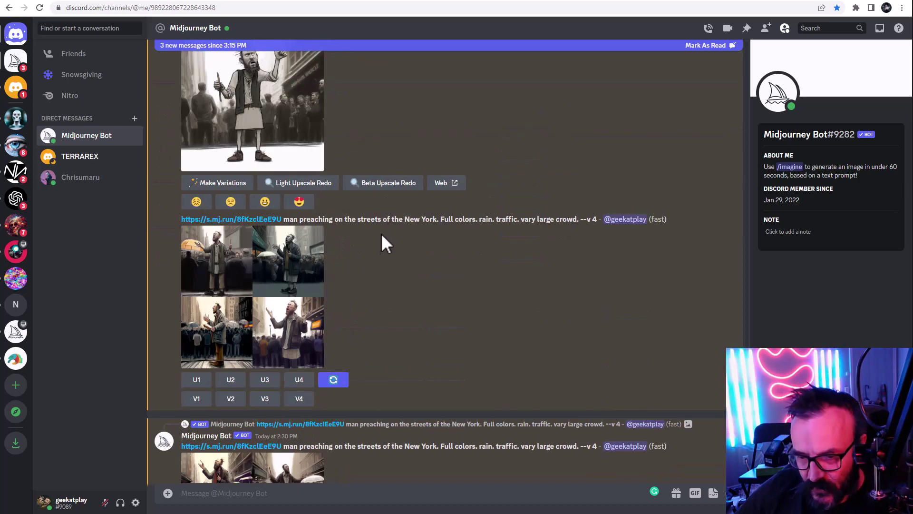
{"action": "scroll", "coordinate": [285, 134], "scroll_direction": "up", "scroll_amount": 2}
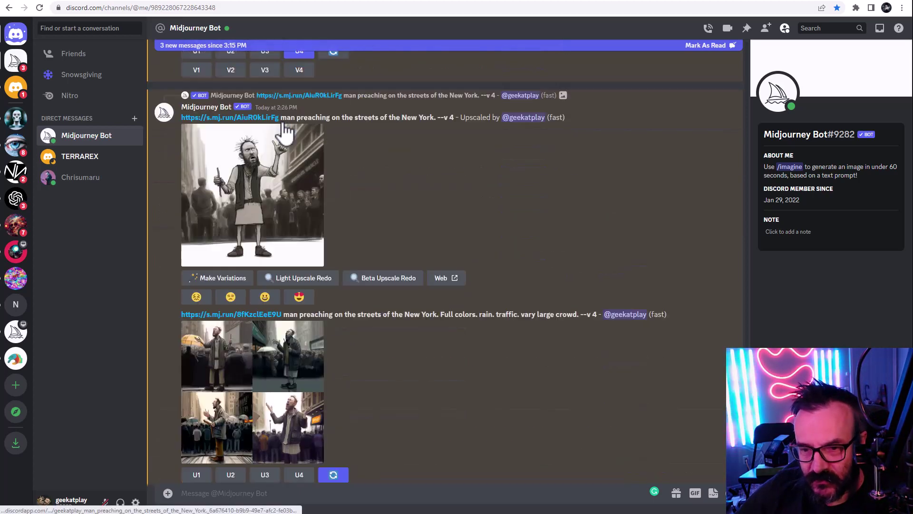
{"action": "scroll", "coordinate": [245, 136], "scroll_direction": "down", "scroll_amount": 1}
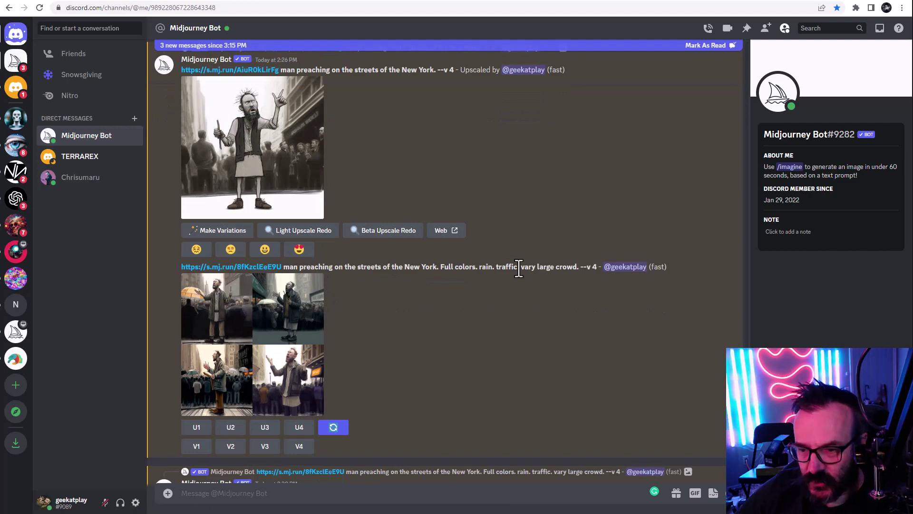
{"action": "scroll", "coordinate": [516, 271], "scroll_direction": "down", "scroll_amount": 5}
{"action": "scroll", "coordinate": [377, 290], "scroll_direction": "down", "scroll_amount": 6}
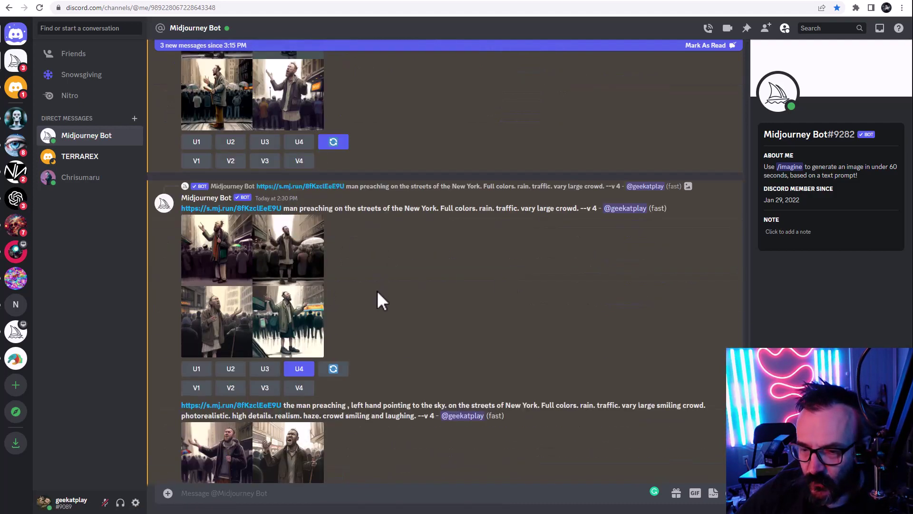
- View the 2:36 PM smiling-crowd preaching grid at full size, then close it
{"action": "scroll", "coordinate": [378, 293], "scroll_direction": "down", "scroll_amount": 7}
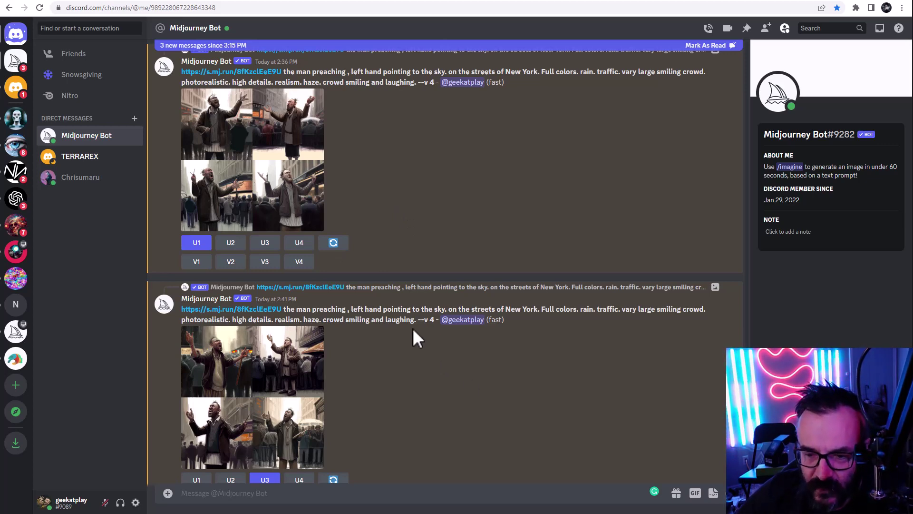
{"action": "scroll", "coordinate": [412, 327], "scroll_direction": "down", "scroll_amount": 2}
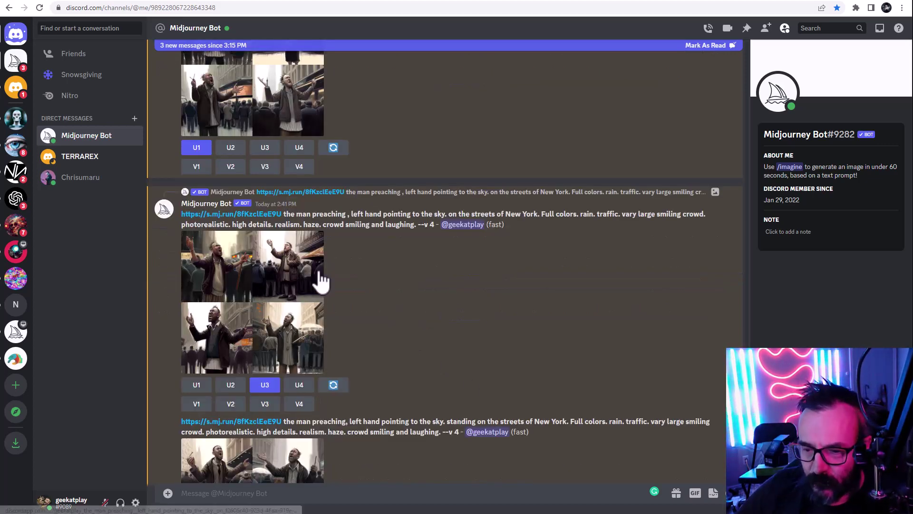
{"action": "scroll", "coordinate": [323, 268], "scroll_direction": "up", "scroll_amount": 2}
{"action": "scroll", "coordinate": [328, 190], "scroll_direction": "down", "scroll_amount": 3}
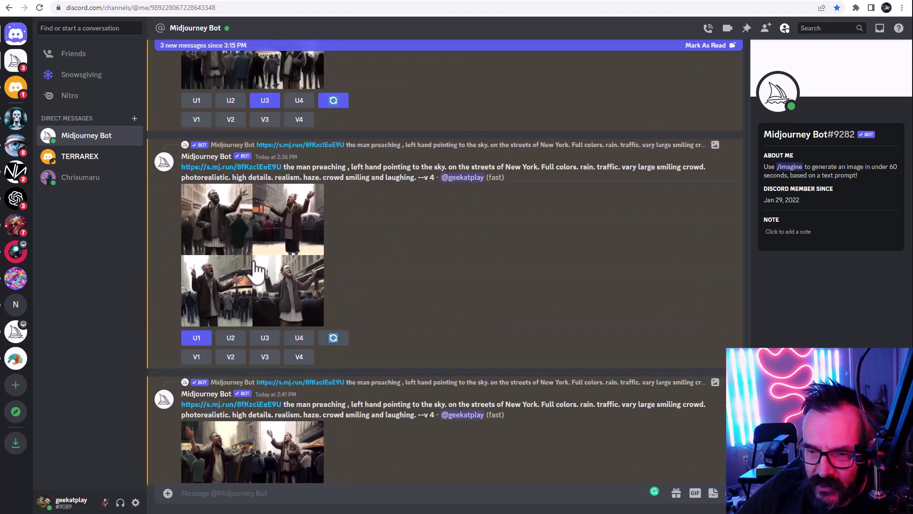
{"action": "scroll", "coordinate": [209, 186], "scroll_direction": "up", "scroll_amount": 3}
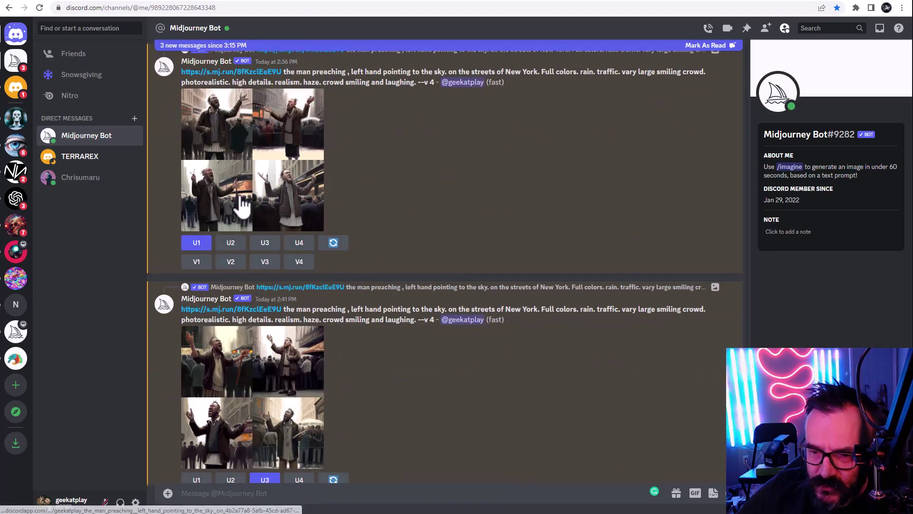
{"action": "scroll", "coordinate": [355, 299], "scroll_direction": "down", "scroll_amount": 2}
{"action": "left_click", "coordinate": [271, 123]}
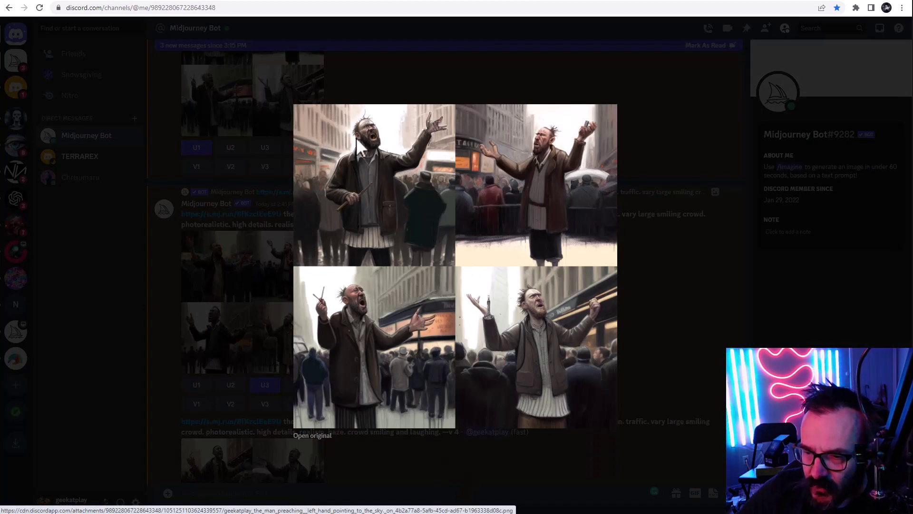
{"action": "left_click", "coordinate": [430, 440]}
- Scroll down to the 2:53 PM 'standing on the streets' grid and its 2:57 PM upscale
{"action": "scroll", "coordinate": [397, 334], "scroll_direction": "down", "scroll_amount": 3}
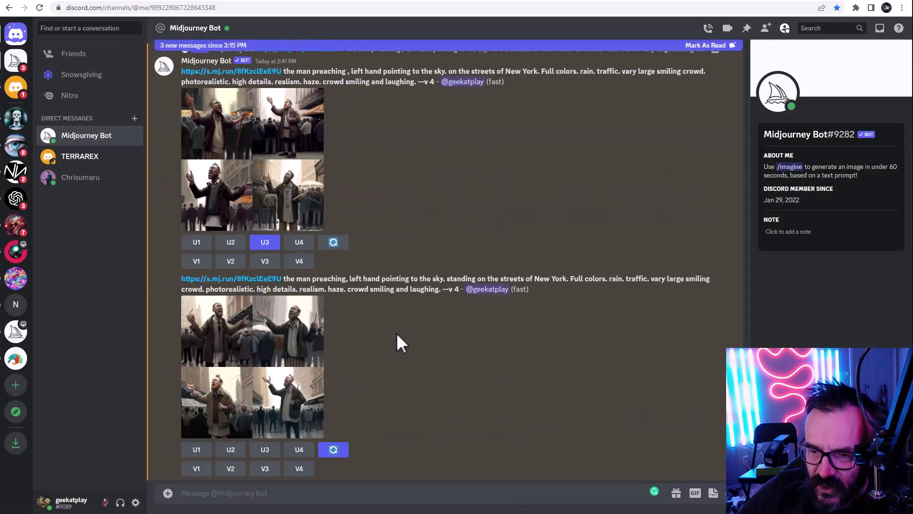
{"action": "scroll", "coordinate": [396, 330], "scroll_direction": "down", "scroll_amount": 7}
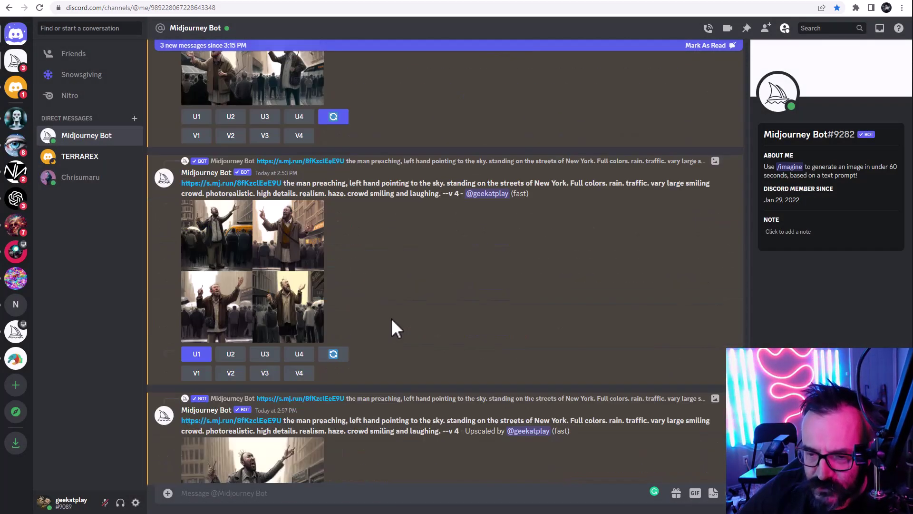
{"action": "scroll", "coordinate": [391, 327], "scroll_direction": "down", "scroll_amount": 4}
- Inspect the 2:57 PM upscaled preacher and the neighbouring upscales at full size
{"action": "left_click", "coordinate": [271, 327]}
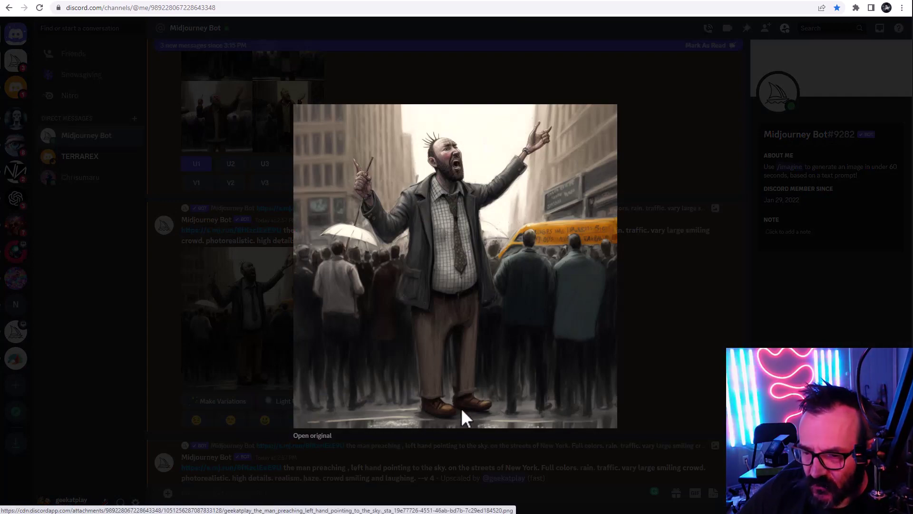
{"action": "left_click", "coordinate": [664, 347]}
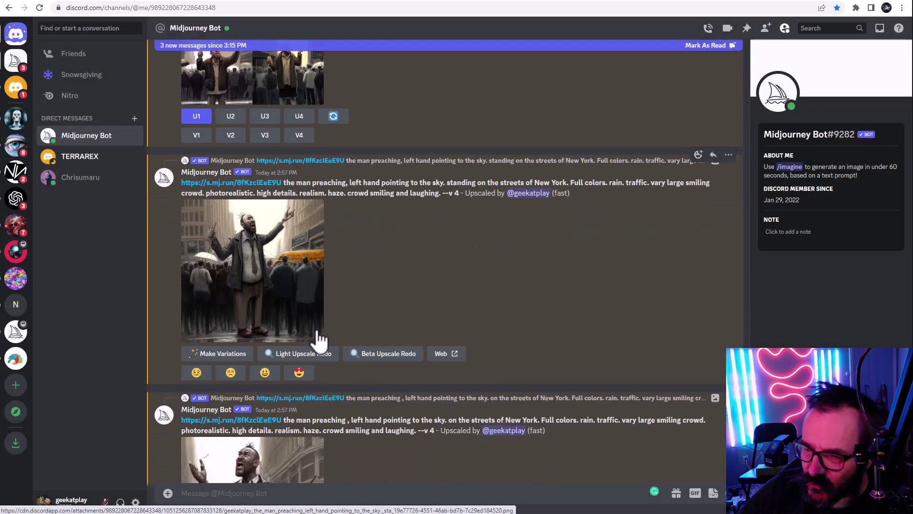
{"action": "scroll", "coordinate": [318, 340], "scroll_direction": "up", "scroll_amount": 1}
{"action": "left_click", "coordinate": [321, 343]}
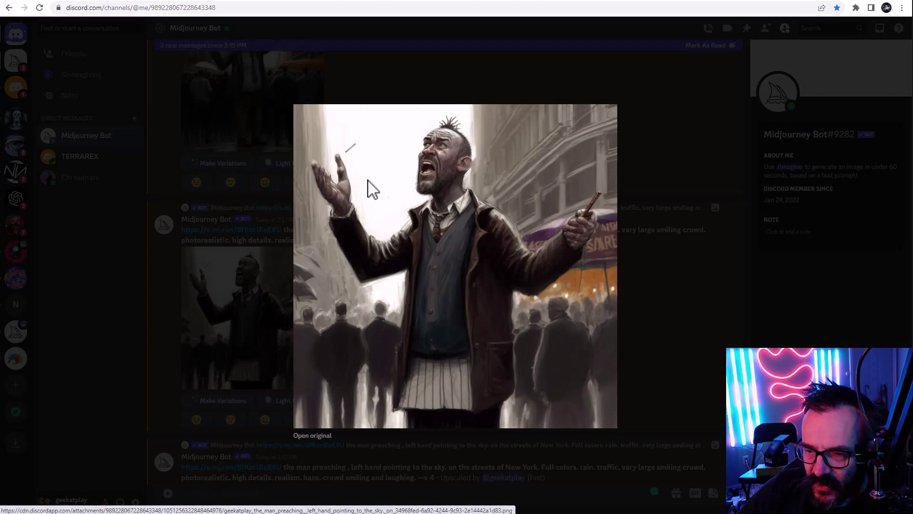
{"action": "left_click", "coordinate": [692, 294]}
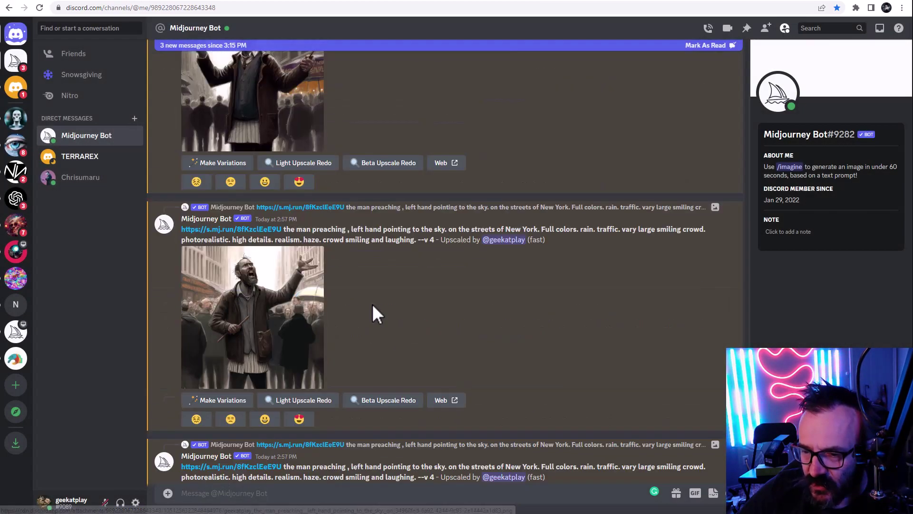
{"action": "scroll", "coordinate": [372, 309], "scroll_direction": "down", "scroll_amount": 1}
{"action": "left_click", "coordinate": [271, 281]}
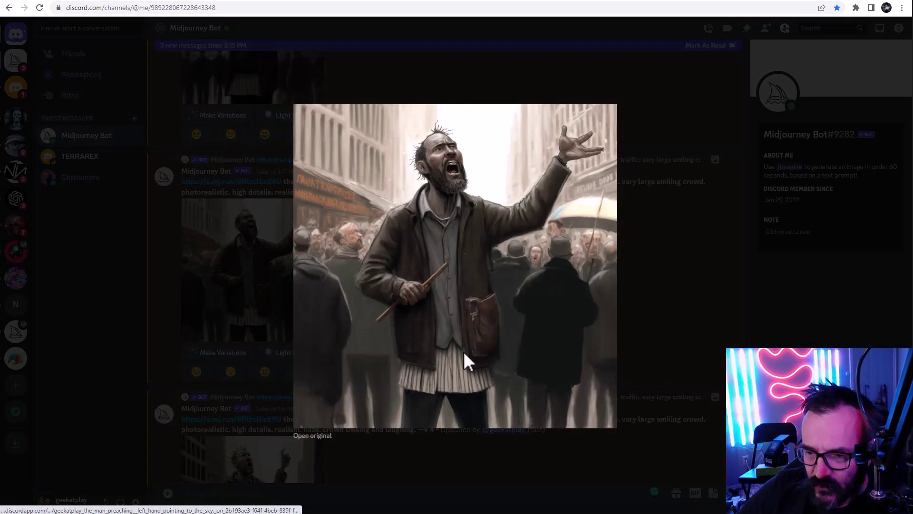
{"action": "left_click", "coordinate": [671, 305]}
{"action": "scroll", "coordinate": [428, 356], "scroll_direction": "down", "scroll_amount": 2}
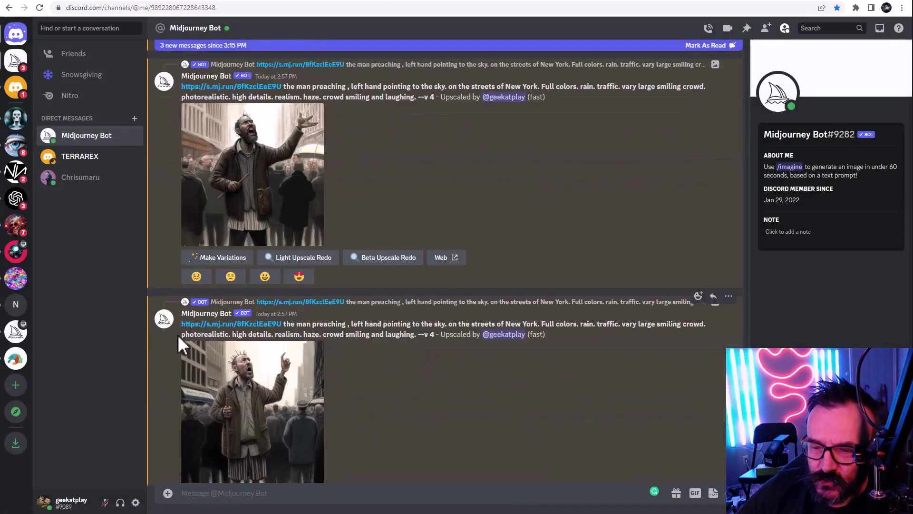
- Highlight part of a prompt, then enlarge the finger-pointing preacher upscale and the previous upscale
{"action": "left_click_drag", "start_coordinate": [180, 335], "coordinate": [293, 335]}
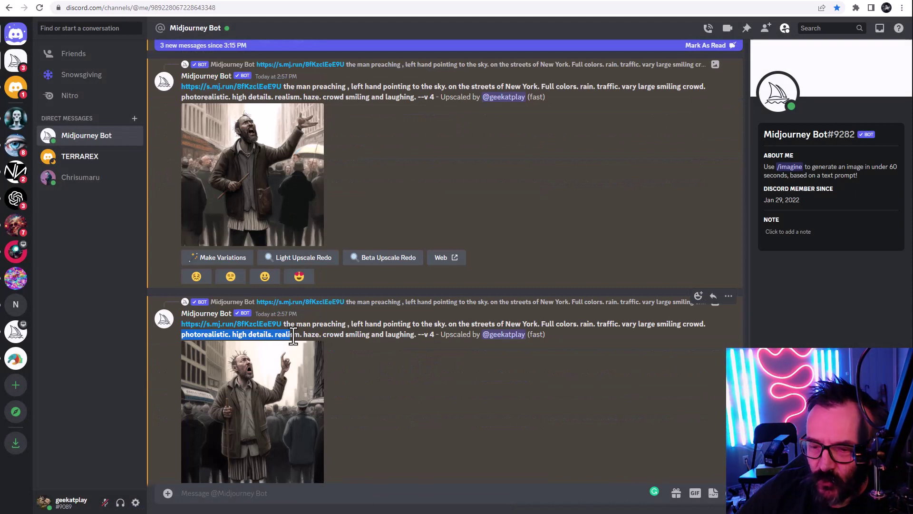
{"action": "left_click", "coordinate": [259, 400]}
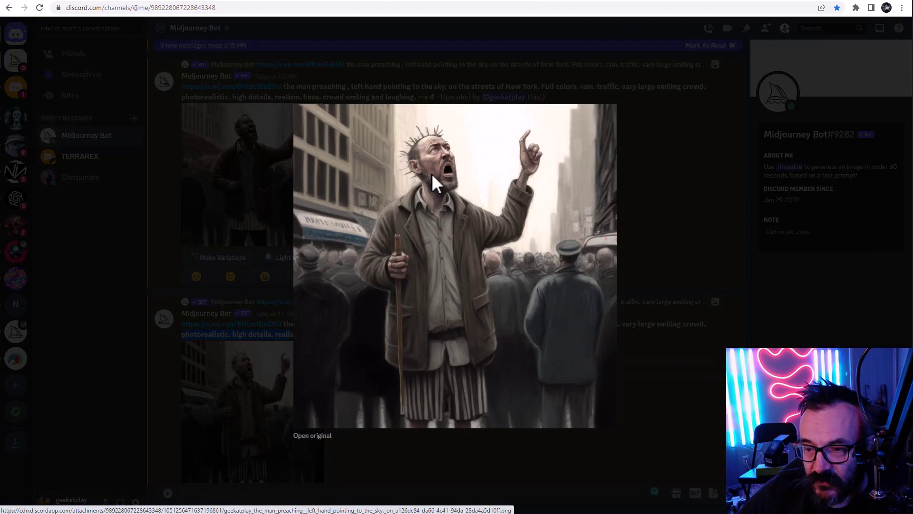
{"action": "left_click", "coordinate": [618, 207]}
{"action": "left_click", "coordinate": [238, 176]}
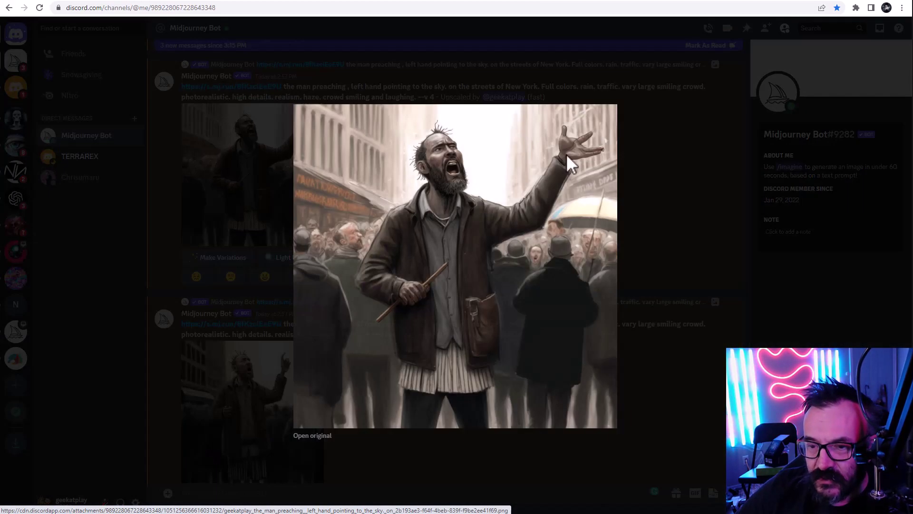
{"action": "left_click", "coordinate": [654, 234]}
- View the photorealistic rainy-street grid full size and highlight 'photorealistic' in its prompt
{"action": "scroll", "coordinate": [324, 376], "scroll_direction": "down", "scroll_amount": 8}
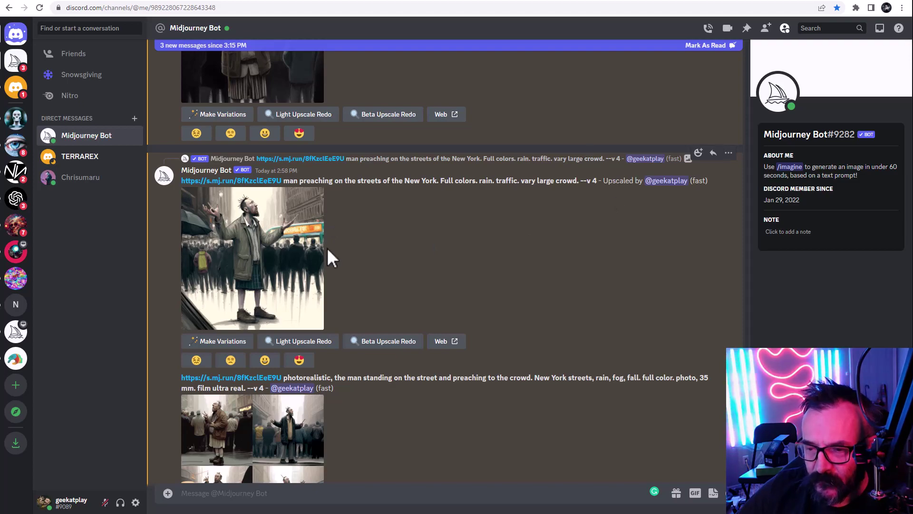
{"action": "scroll", "coordinate": [328, 252], "scroll_direction": "down", "scroll_amount": 5}
{"action": "scroll", "coordinate": [378, 270], "scroll_direction": "down", "scroll_amount": 1}
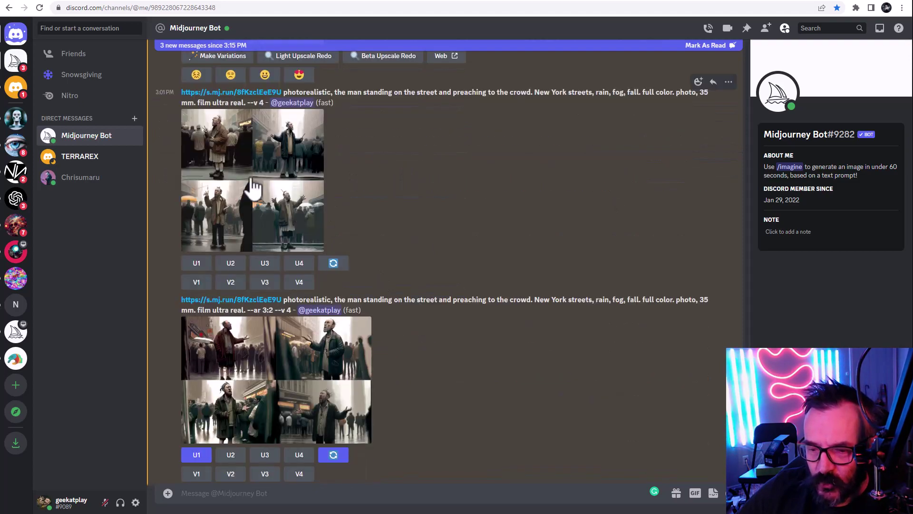
{"action": "left_click", "coordinate": [281, 213]}
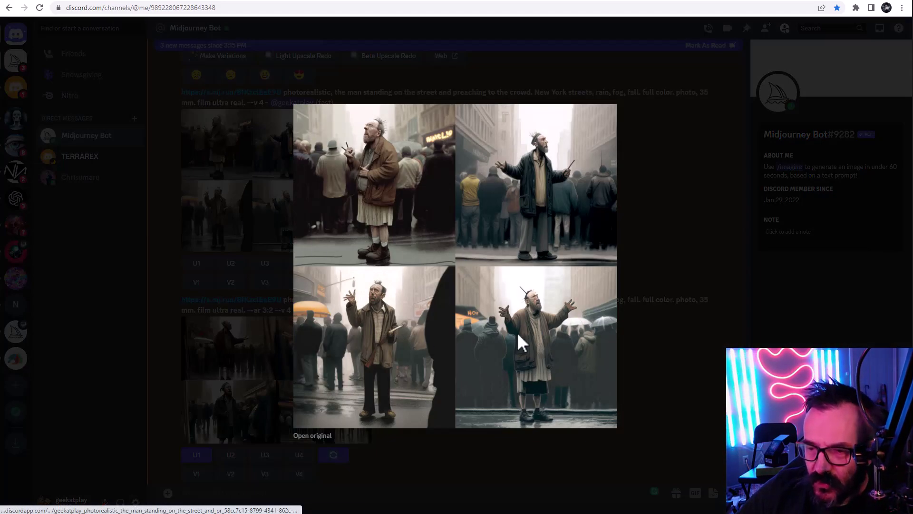
{"action": "left_click", "coordinate": [658, 275]}
{"action": "scroll", "coordinate": [417, 267], "scroll_direction": "down", "scroll_amount": 3}
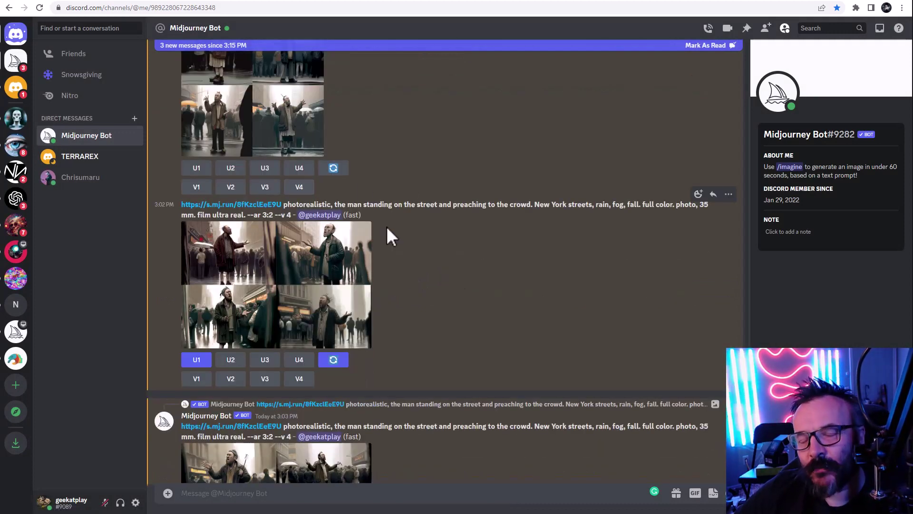
{"action": "double_click", "coordinate": [304, 204]}
{"action": "left_click", "coordinate": [465, 246]}
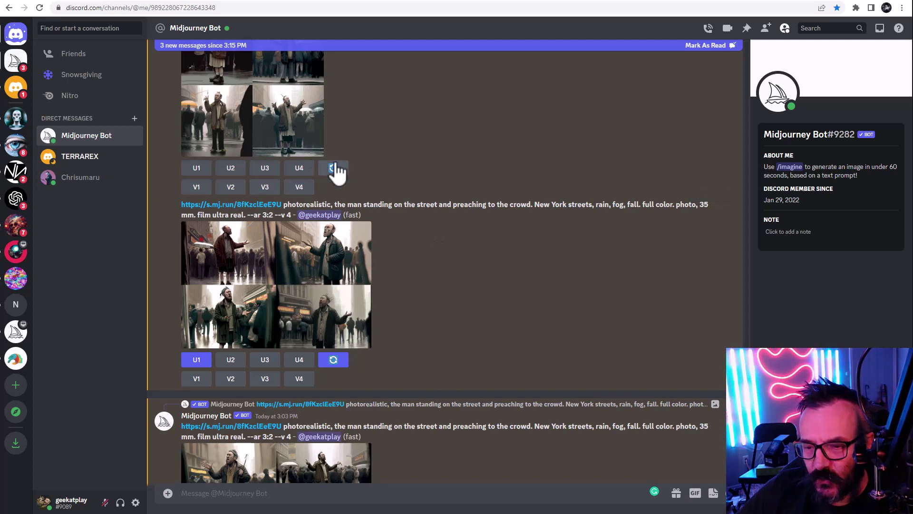
- Inspect the photorealistic four-image grid and the --ar 3:2 widescreen grid at full size
{"action": "left_click", "coordinate": [205, 124]}
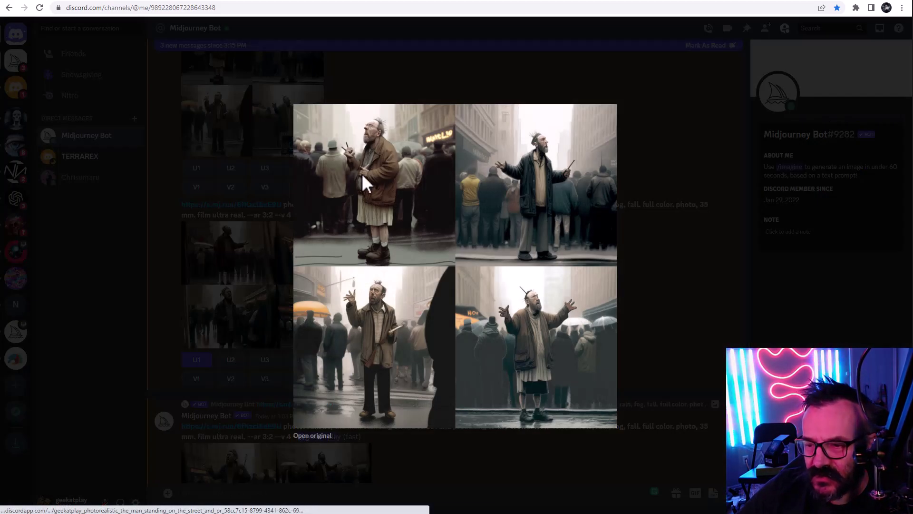
{"action": "left_click", "coordinate": [693, 317]}
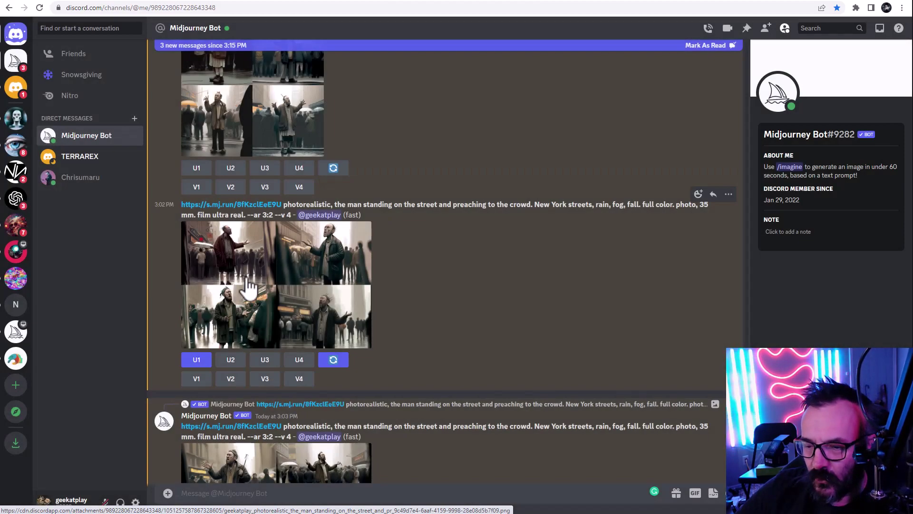
{"action": "left_click", "coordinate": [245, 292]}
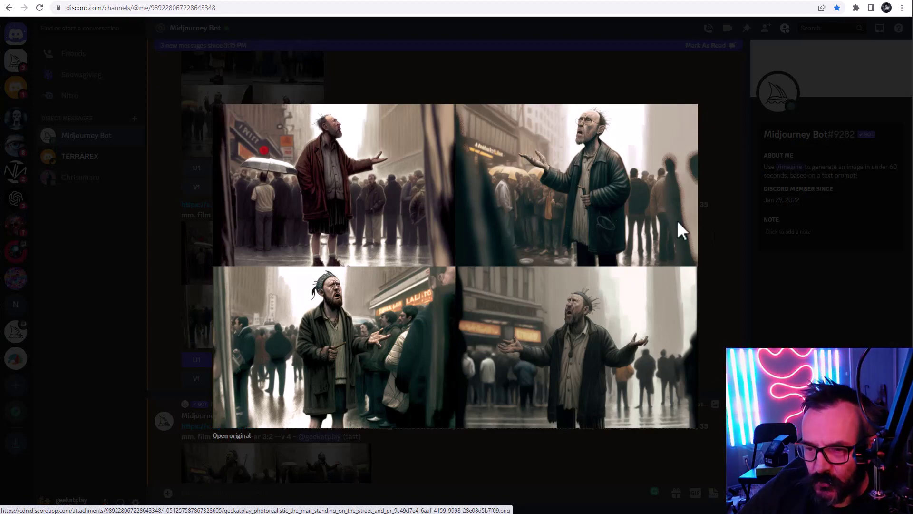
{"action": "left_click", "coordinate": [713, 245]}
{"action": "scroll", "coordinate": [327, 285], "scroll_direction": "down", "scroll_amount": 5}
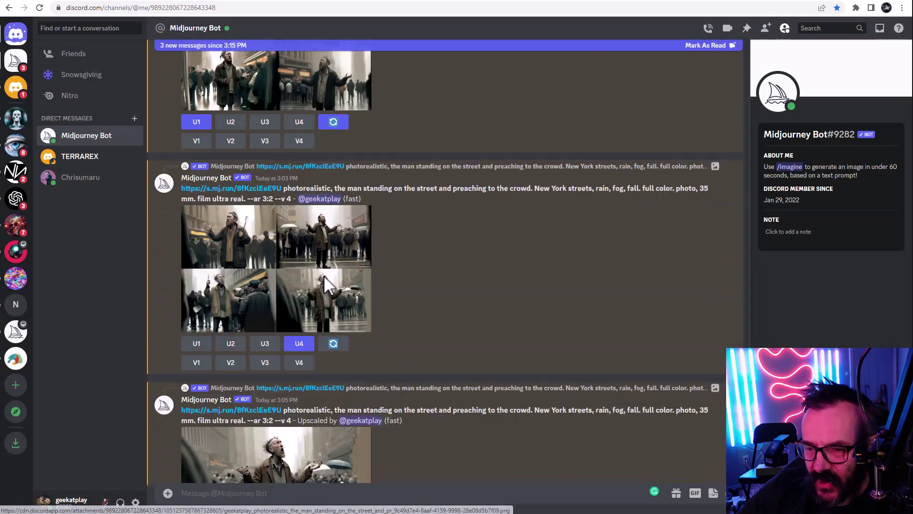
{"action": "left_click", "coordinate": [251, 261]}
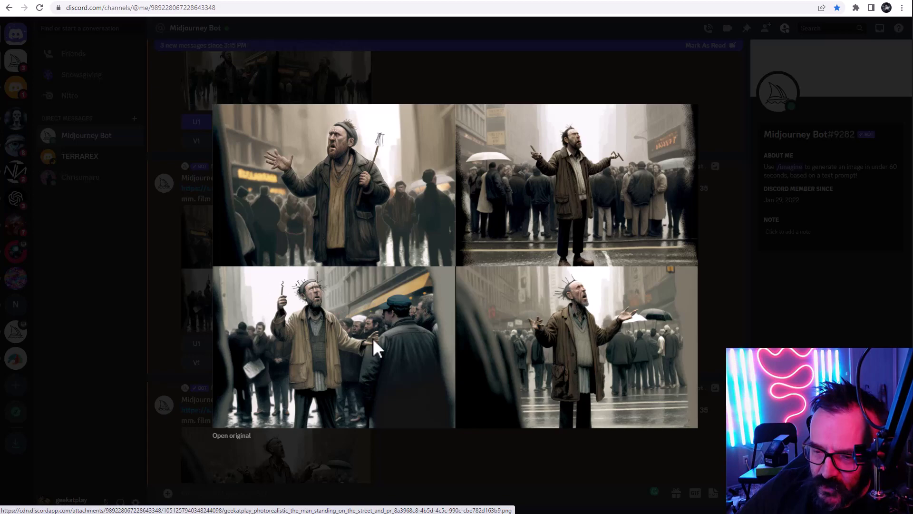
{"action": "left_click", "coordinate": [719, 323]}
{"action": "scroll", "coordinate": [422, 378], "scroll_direction": "down", "scroll_amount": 5}
{"action": "left_click", "coordinate": [347, 302]}
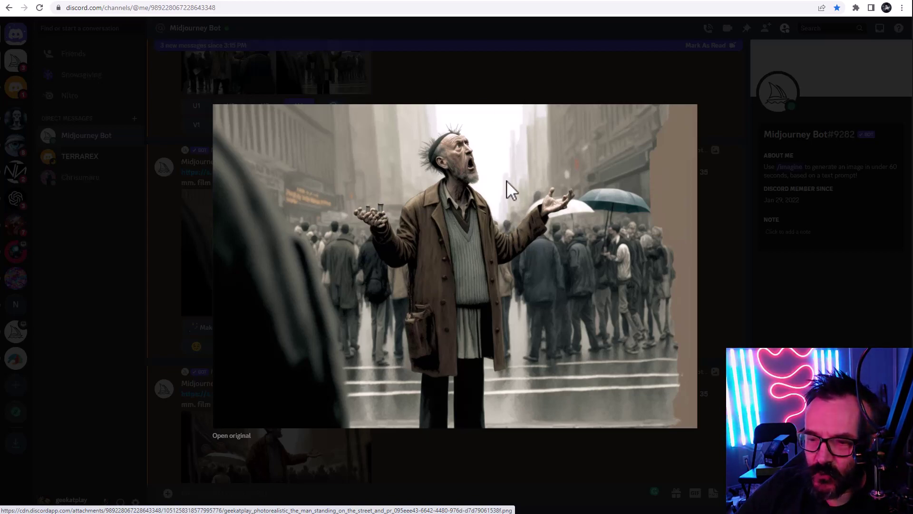
{"action": "left_click", "coordinate": [737, 282]}
{"action": "scroll", "coordinate": [371, 298], "scroll_direction": "up", "scroll_amount": 1}
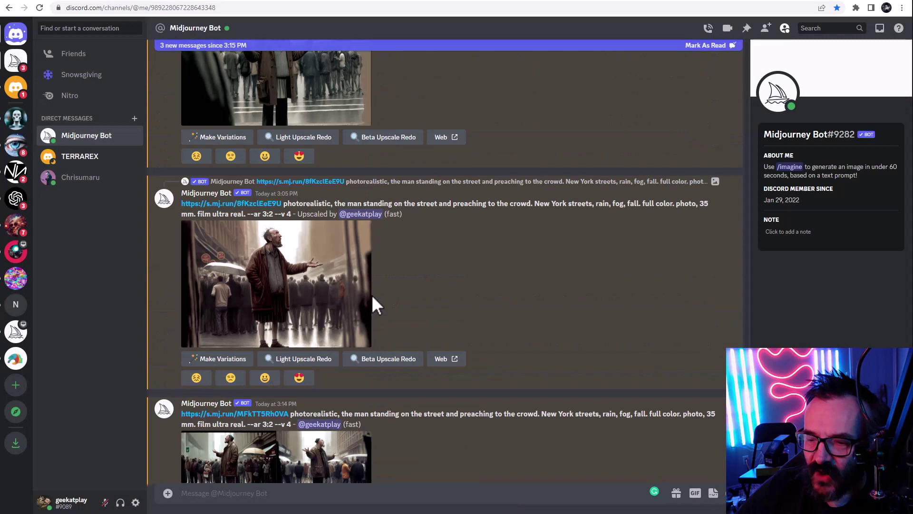
{"action": "left_click", "coordinate": [370, 297]}
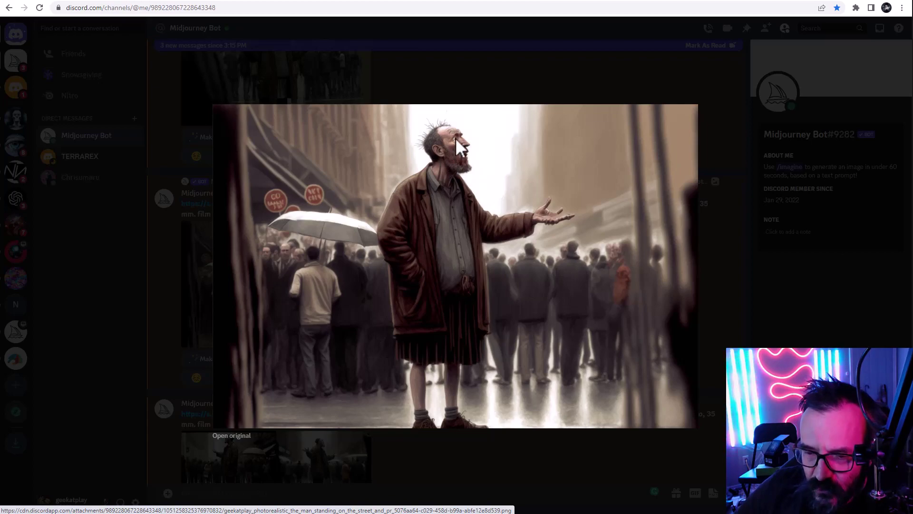
{"action": "left_click", "coordinate": [722, 277]}
{"action": "scroll", "coordinate": [375, 299], "scroll_direction": "up", "scroll_amount": 3}
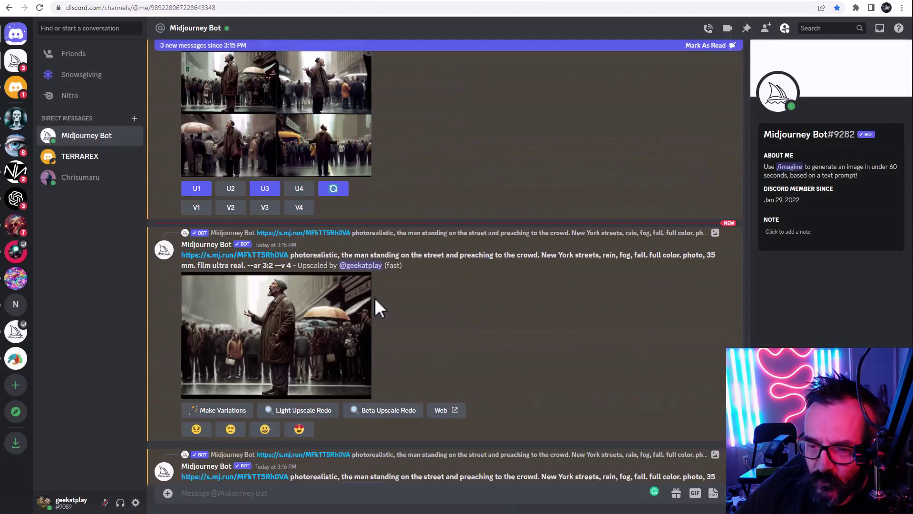
{"action": "scroll", "coordinate": [366, 190], "scroll_direction": "up", "scroll_amount": 2}
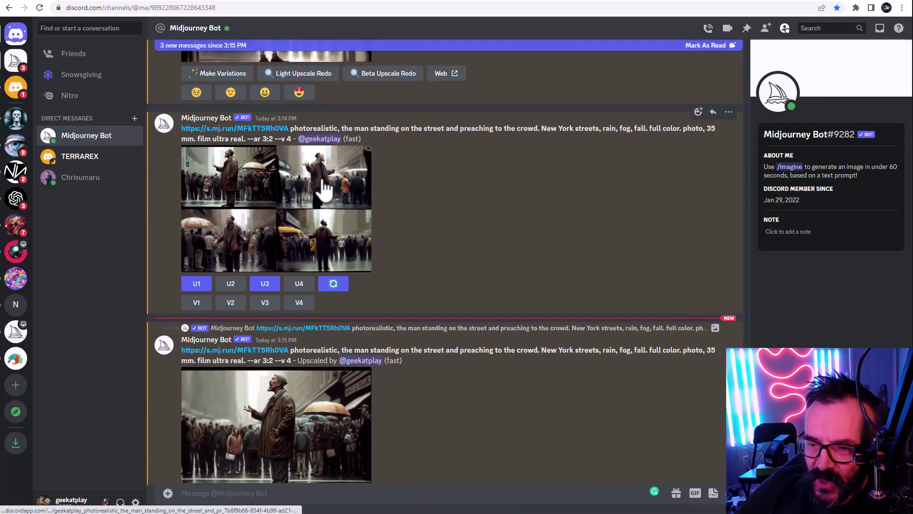
{"action": "left_click", "coordinate": [368, 166]}
{"action": "left_click", "coordinate": [721, 250]}
{"action": "scroll", "coordinate": [327, 252], "scroll_direction": "up", "scroll_amount": 4}
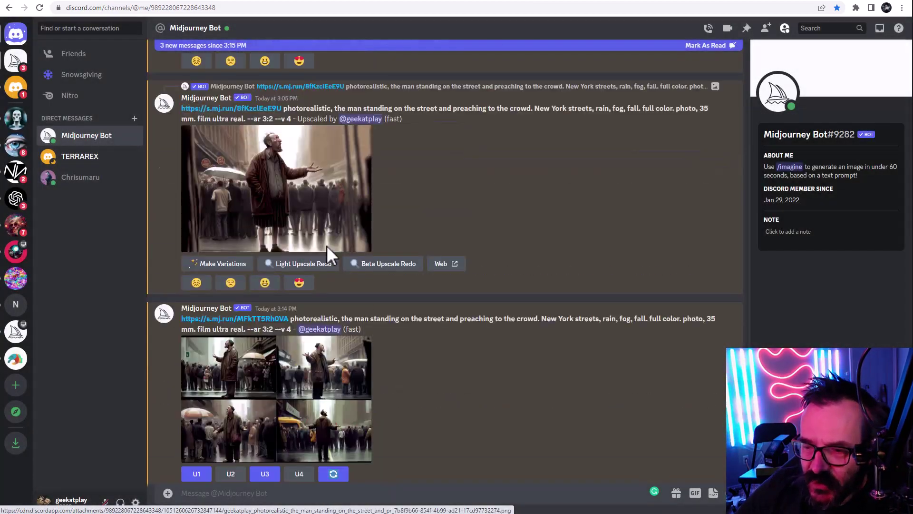
{"action": "scroll", "coordinate": [307, 181], "scroll_direction": "up", "scroll_amount": 5}
{"action": "left_click", "coordinate": [353, 226]}
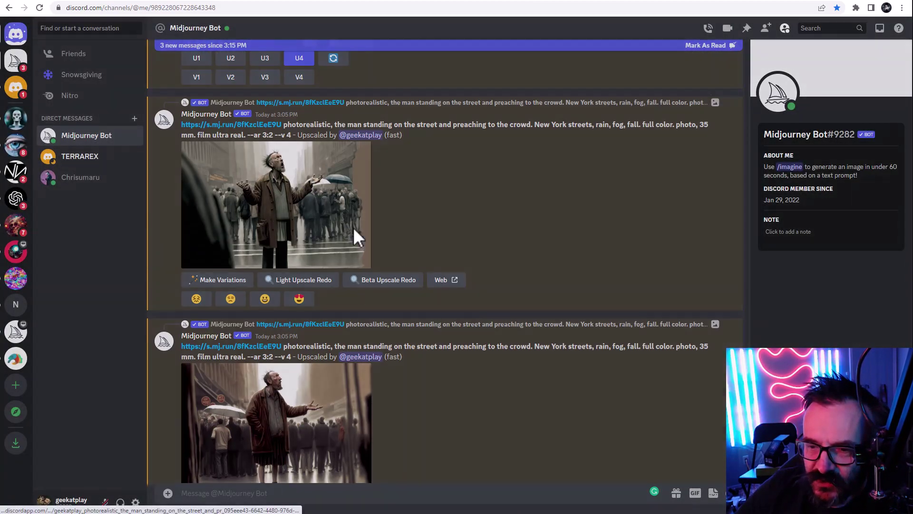
{"action": "right_click", "coordinate": [424, 177]}
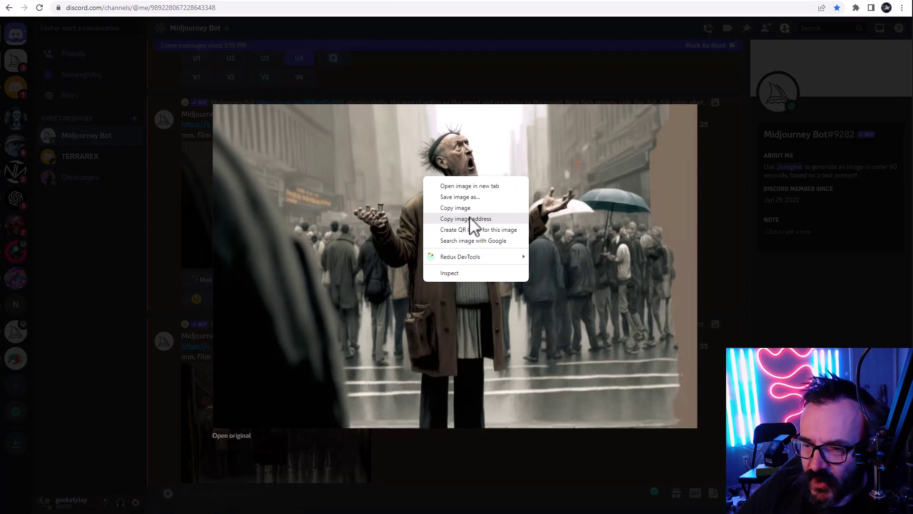
{"action": "left_click", "coordinate": [720, 265]}
{"action": "left_click", "coordinate": [719, 266]}
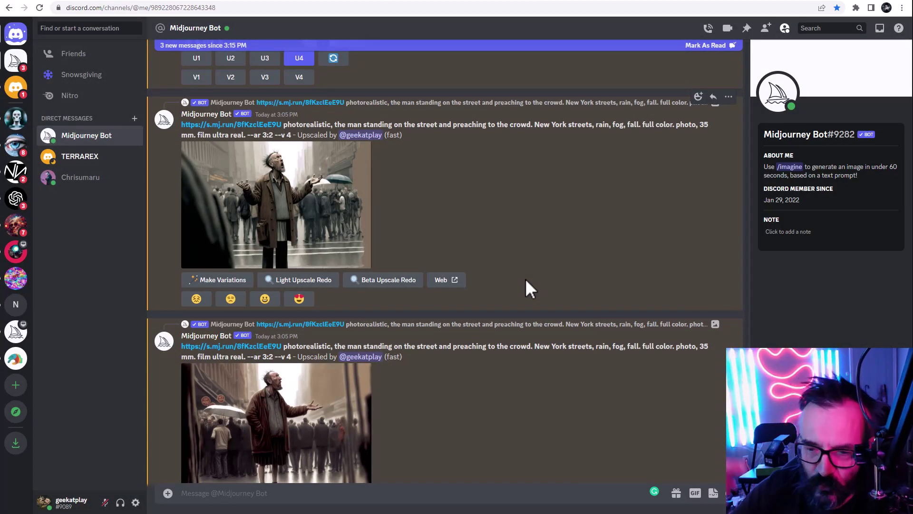
{"action": "scroll", "coordinate": [500, 245], "scroll_direction": "up", "scroll_amount": 5}
{"action": "scroll", "coordinate": [500, 245], "scroll_direction": "up", "scroll_amount": 15}
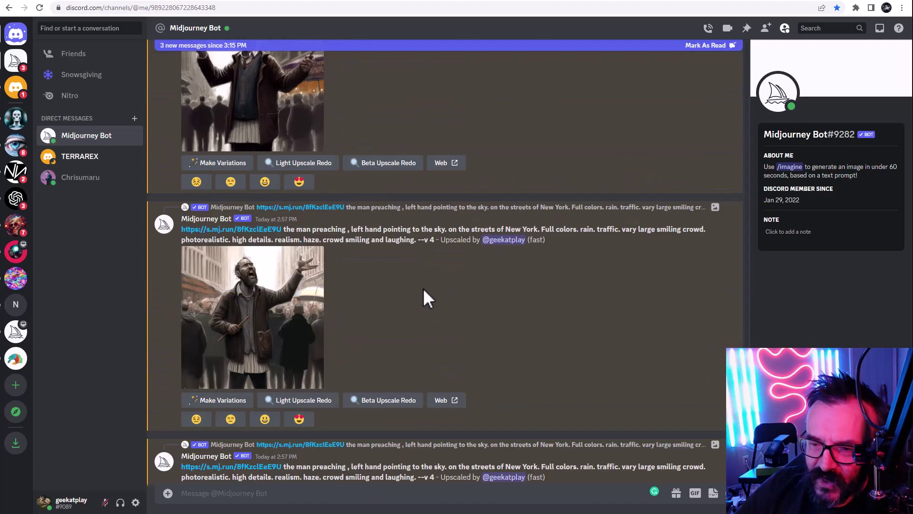
{"action": "scroll", "coordinate": [423, 288], "scroll_direction": "up", "scroll_amount": 12}
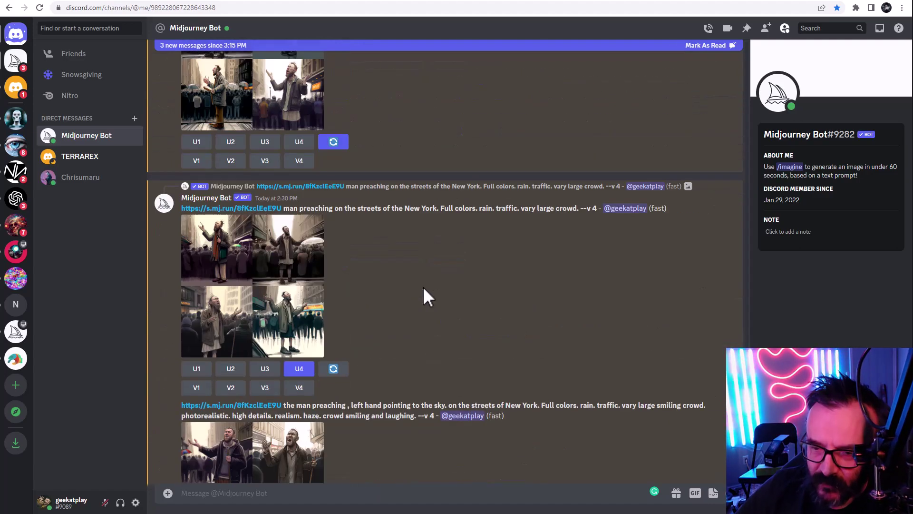
{"action": "scroll", "coordinate": [423, 287], "scroll_direction": "up", "scroll_amount": 10}
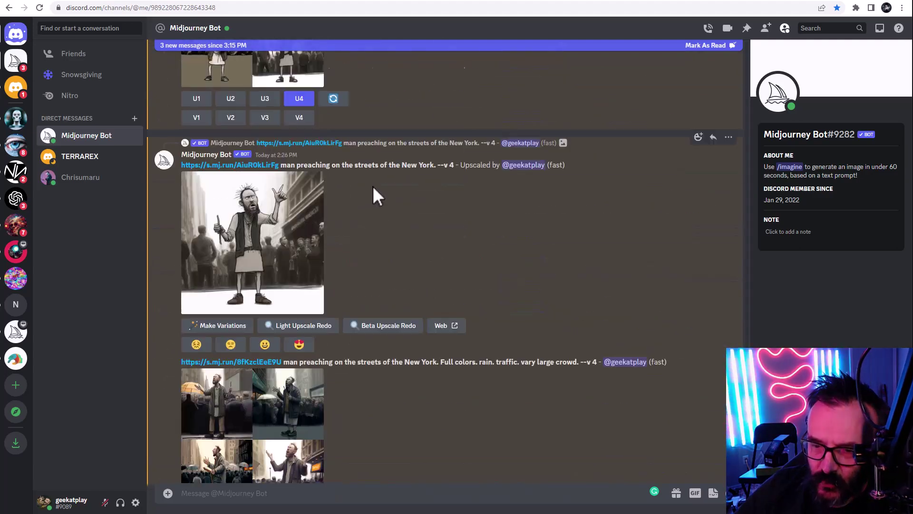
{"action": "scroll", "coordinate": [379, 362], "scroll_direction": "down", "scroll_amount": 8}
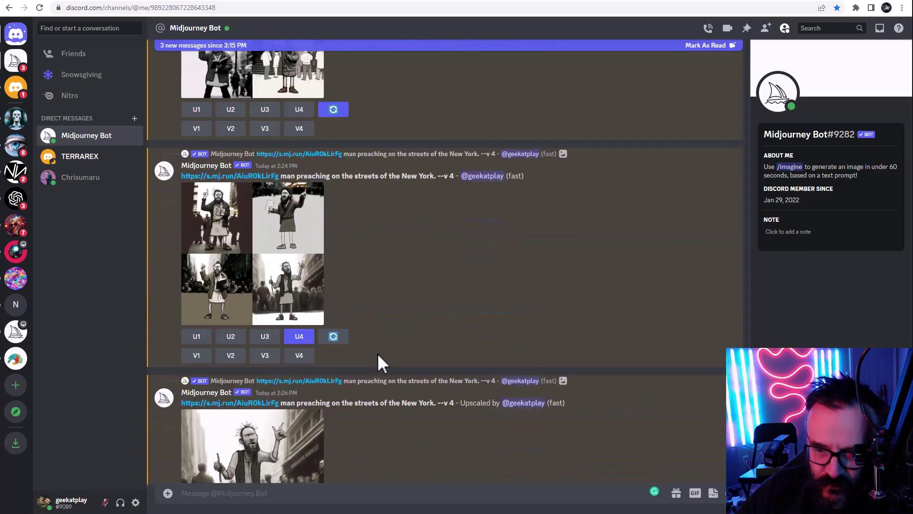
{"action": "scroll", "coordinate": [234, 328], "scroll_direction": "down", "scroll_amount": 5}
{"action": "scroll", "coordinate": [261, 367], "scroll_direction": "down", "scroll_amount": 10}
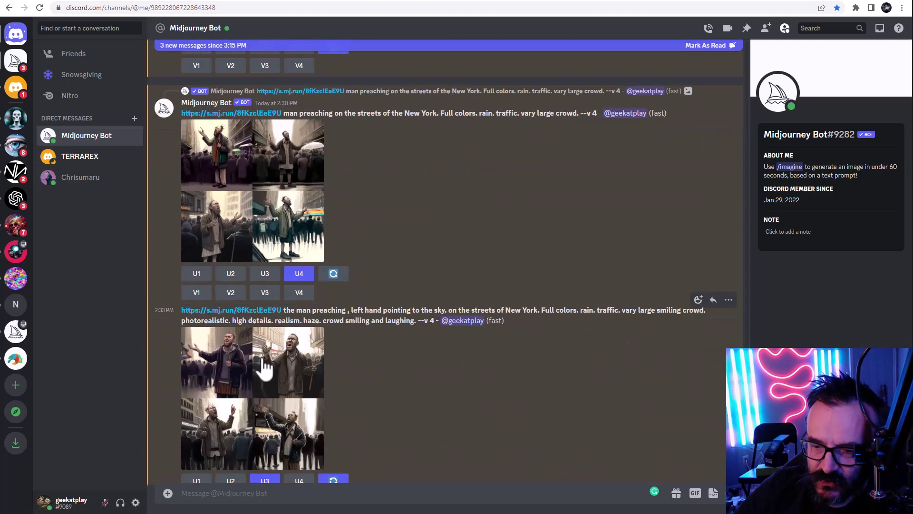
{"action": "scroll", "coordinate": [318, 380], "scroll_direction": "down", "scroll_amount": 10}
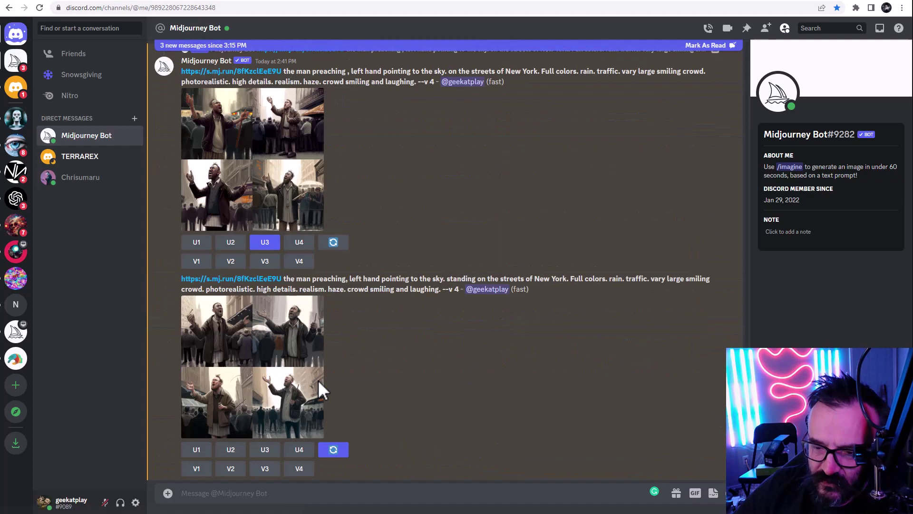
{"action": "scroll", "coordinate": [318, 379], "scroll_direction": "down", "scroll_amount": 5}
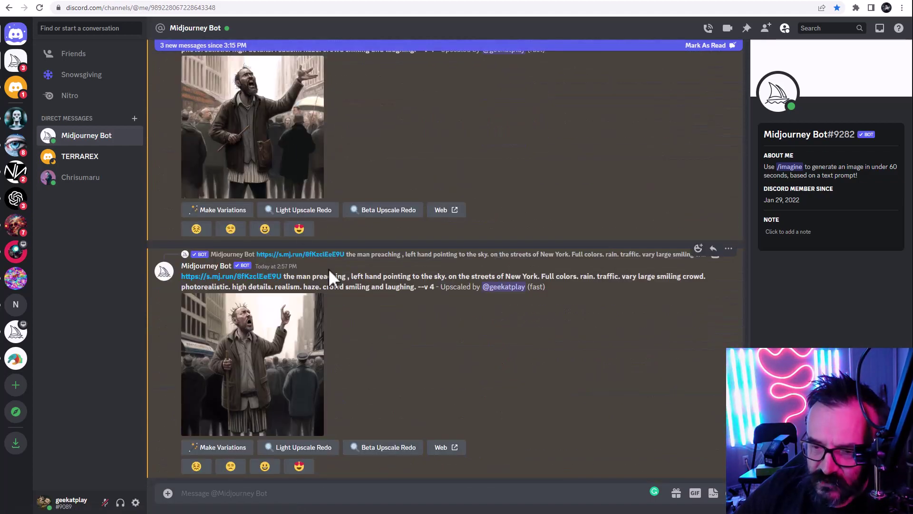
{"action": "scroll", "coordinate": [330, 275], "scroll_direction": "down", "scroll_amount": 5}
{"action": "scroll", "coordinate": [355, 212], "scroll_direction": "up", "scroll_amount": 5}
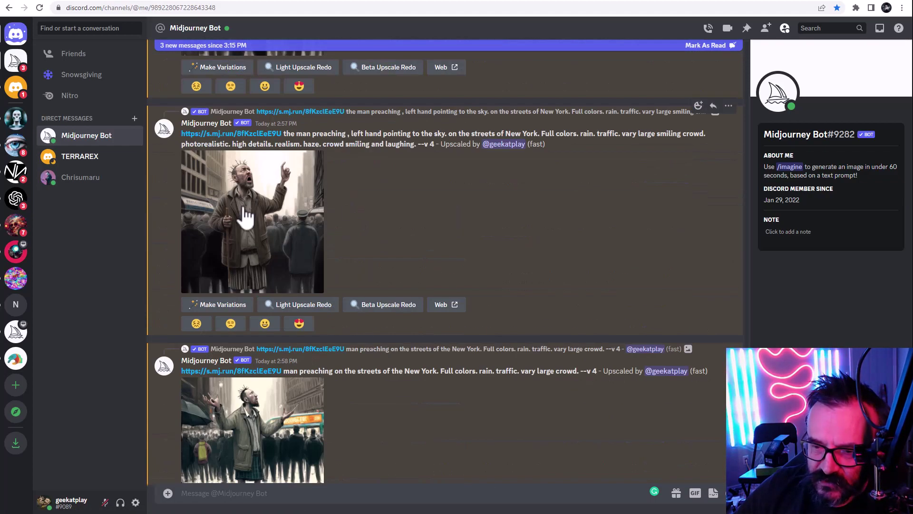
{"action": "scroll", "coordinate": [372, 335], "scroll_direction": "down", "scroll_amount": 15}
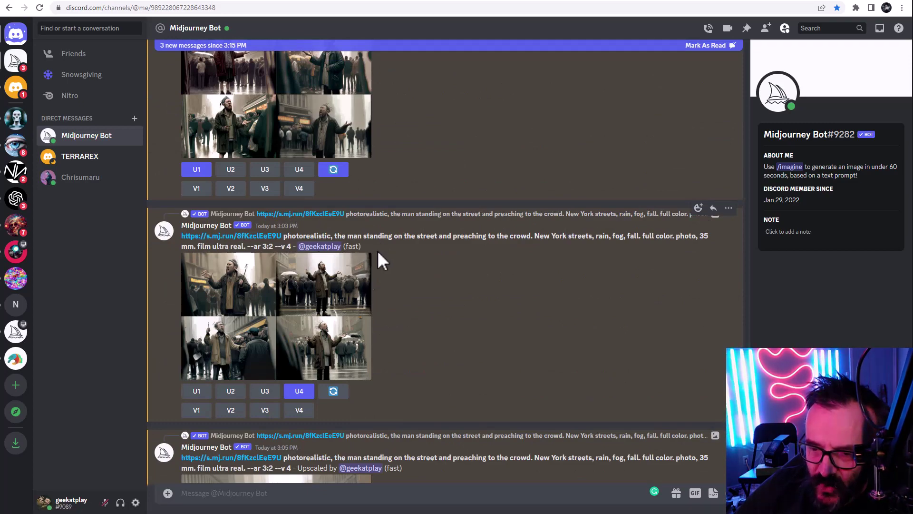
{"action": "scroll", "coordinate": [377, 250], "scroll_direction": "down", "scroll_amount": 2}
{"action": "scroll", "coordinate": [268, 278], "scroll_direction": "down", "scroll_amount": 2}
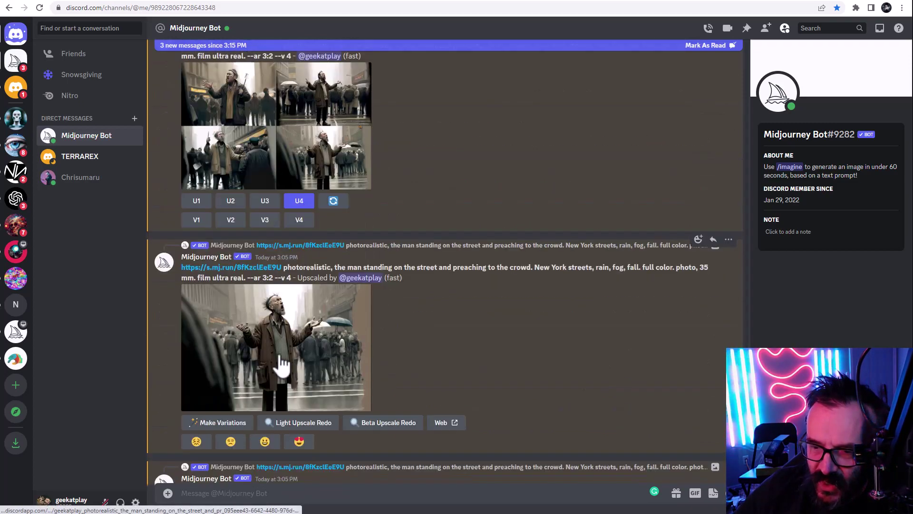
- Preview the 3:03 PM and 3:14 PM four-image grids at full size
{"action": "left_click", "coordinate": [214, 166]}
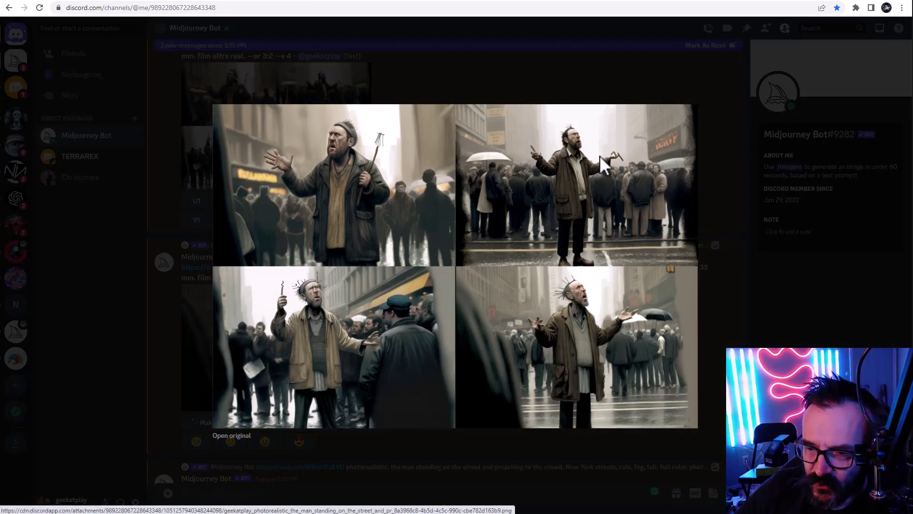
{"action": "left_click", "coordinate": [724, 306]}
{"action": "scroll", "coordinate": [299, 304], "scroll_direction": "down", "scroll_amount": 4}
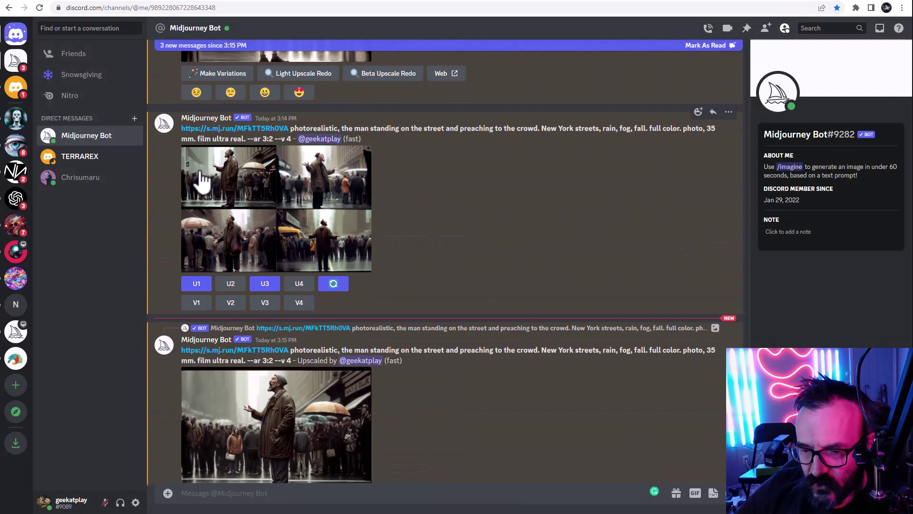
{"action": "left_click", "coordinate": [305, 214]}
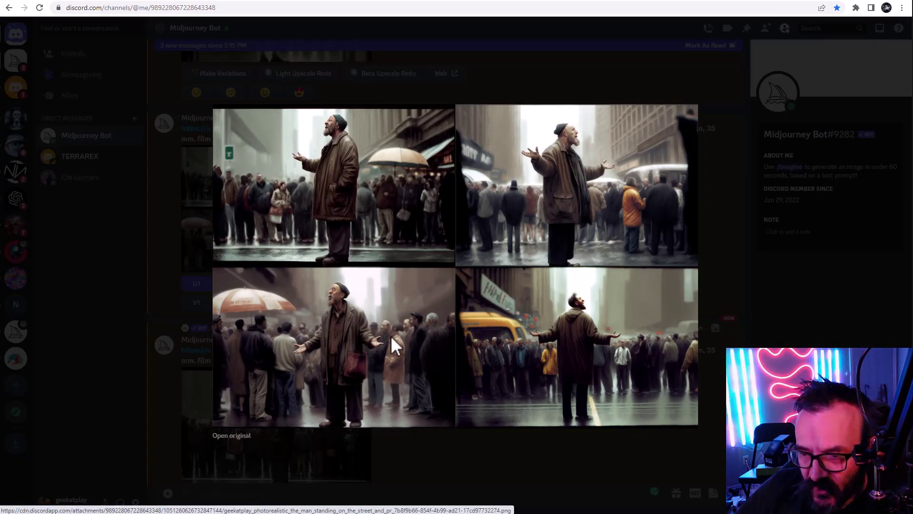
{"action": "key", "text": "Escape"}
{"action": "scroll", "coordinate": [361, 333], "scroll_direction": "down", "scroll_amount": 5}
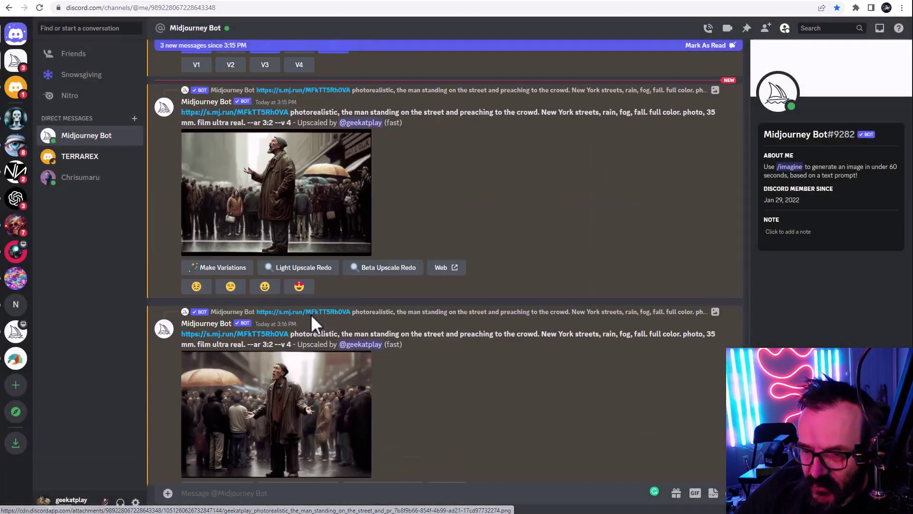
- Check the 3:16 PM upscale and newest grid, then upscale its fourth image with U4
{"action": "left_click", "coordinate": [274, 273]}
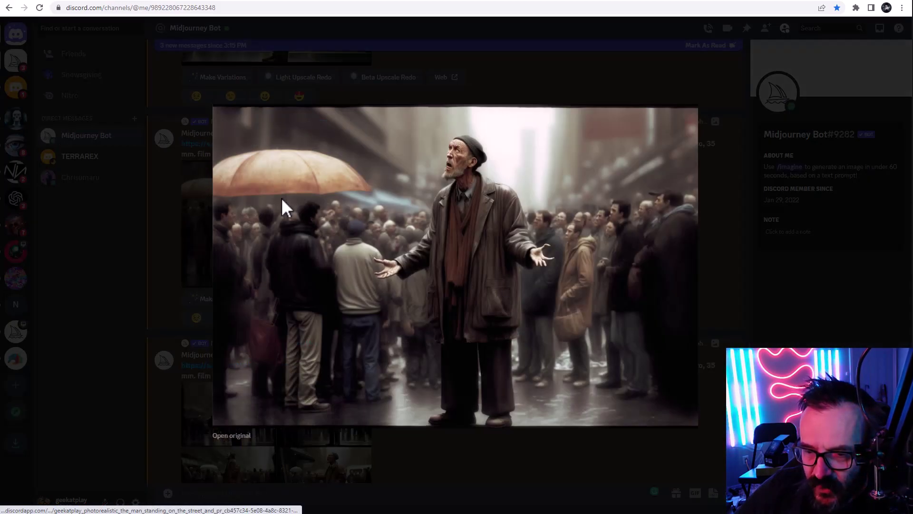
{"action": "left_click", "coordinate": [477, 467]}
{"action": "left_click", "coordinate": [300, 326]}
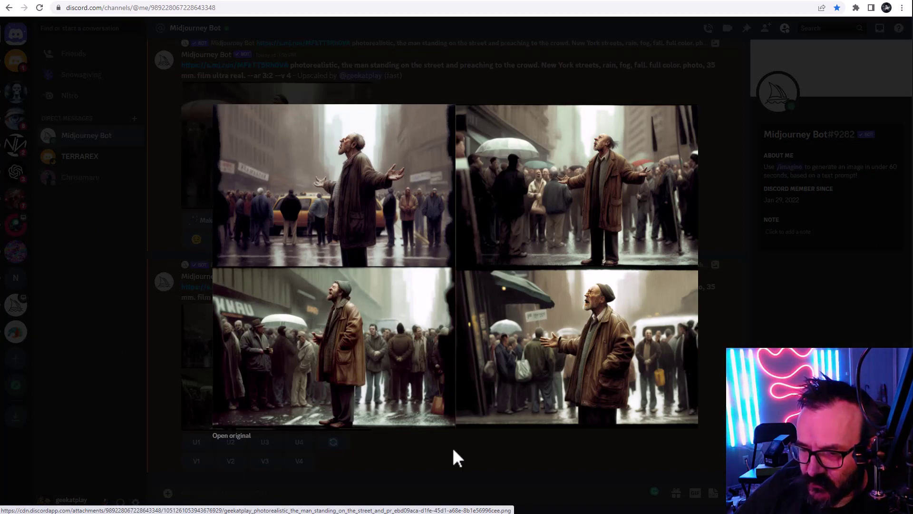
{"action": "left_click", "coordinate": [436, 461]}
{"action": "left_click", "coordinate": [299, 445]}
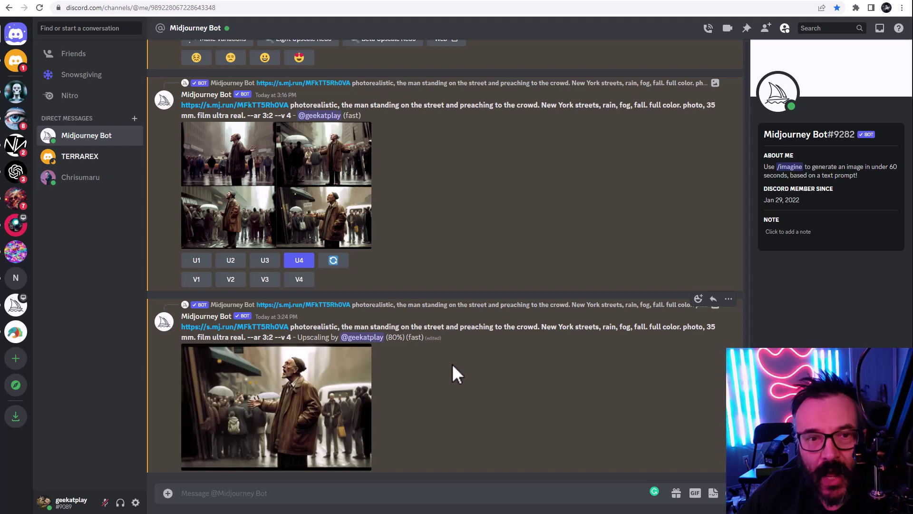
- Open the finished 3:25 PM upscale of the preacher under the green awning at full size
{"action": "left_click", "coordinate": [312, 404]}
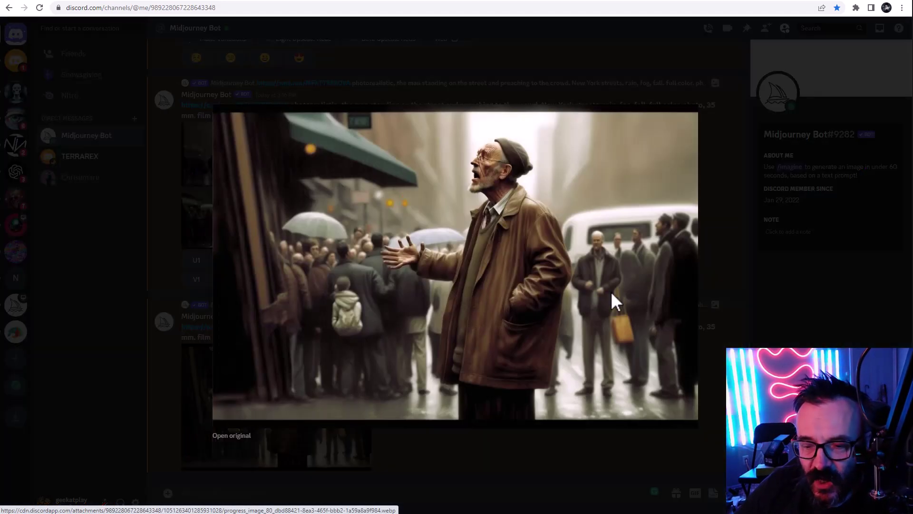
{"action": "left_click", "coordinate": [529, 487]}
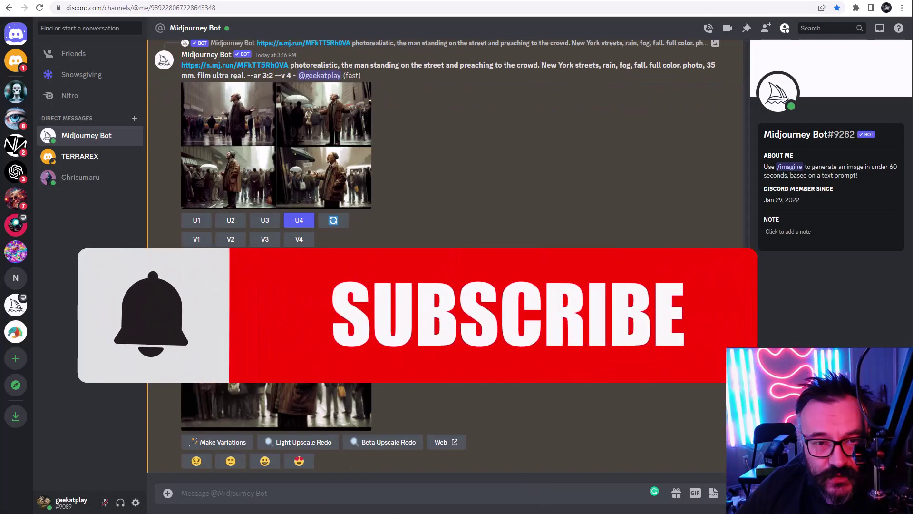
{"action": "left_click", "coordinate": [228, 418]}
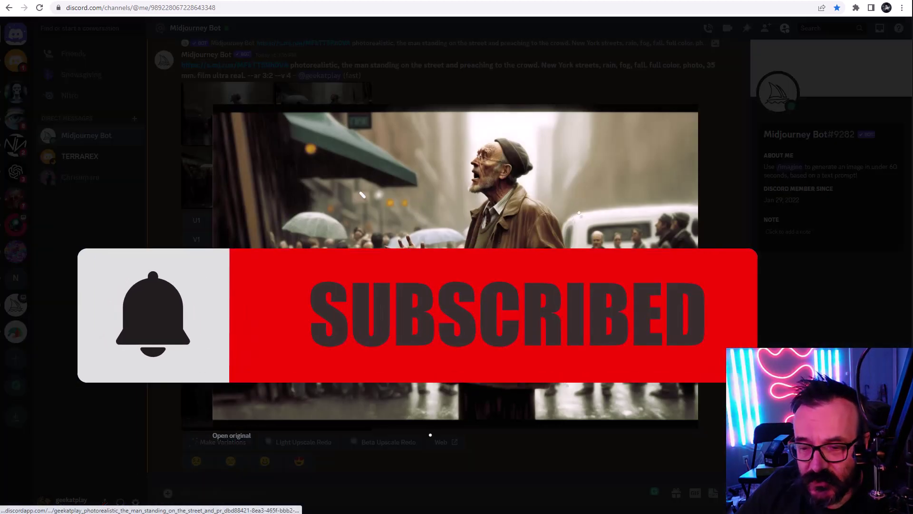